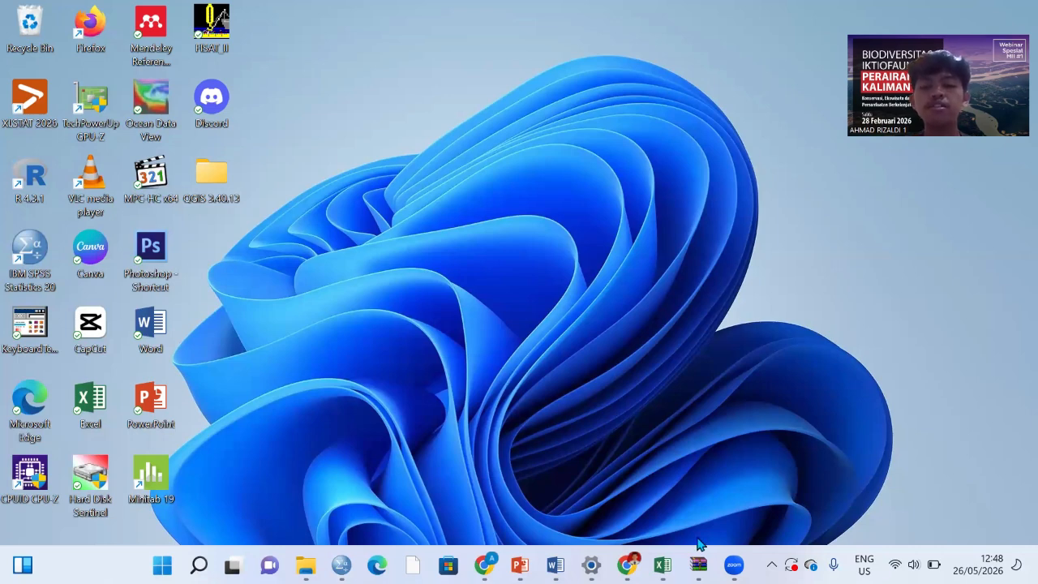
Step: Switch to the DATA LATIAN WHITNEY workbook in Excel and review the PERLAKUAN and KONTROL data on Sheet2
mouse_move(661, 567)
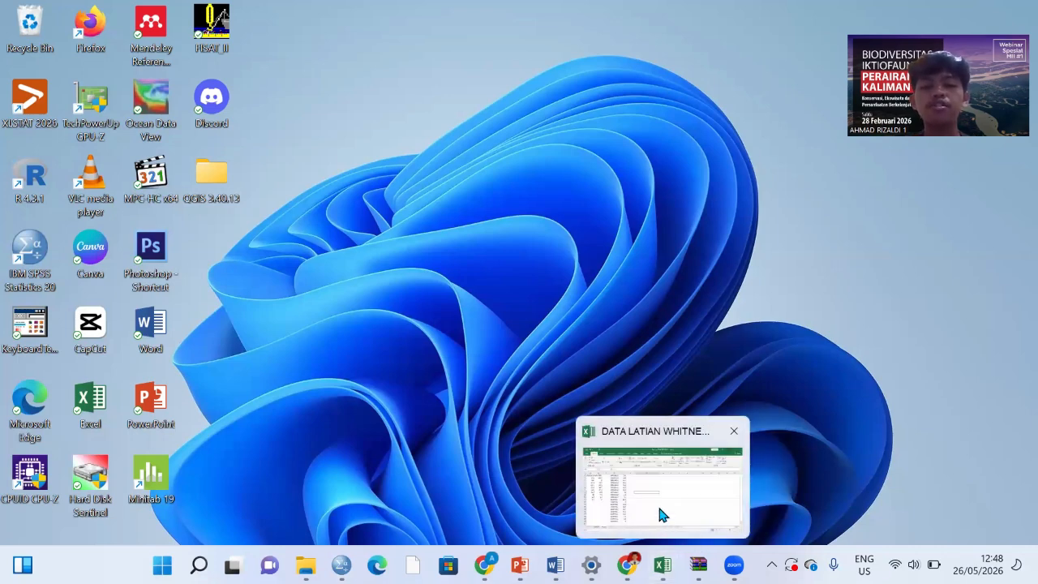
click(661, 510)
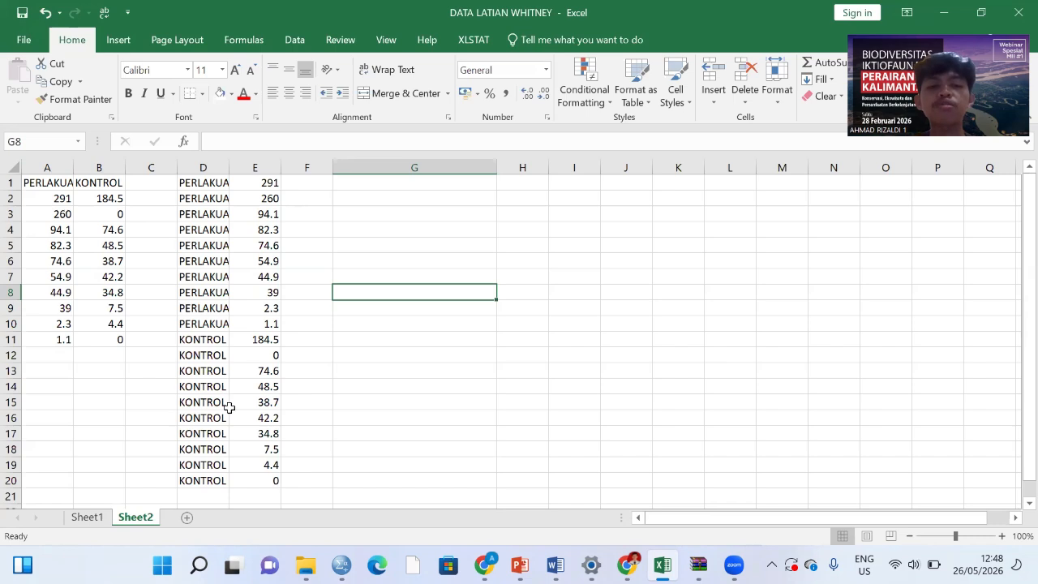
scroll(229, 405, down, 1)
scroll(230, 406, up, 1)
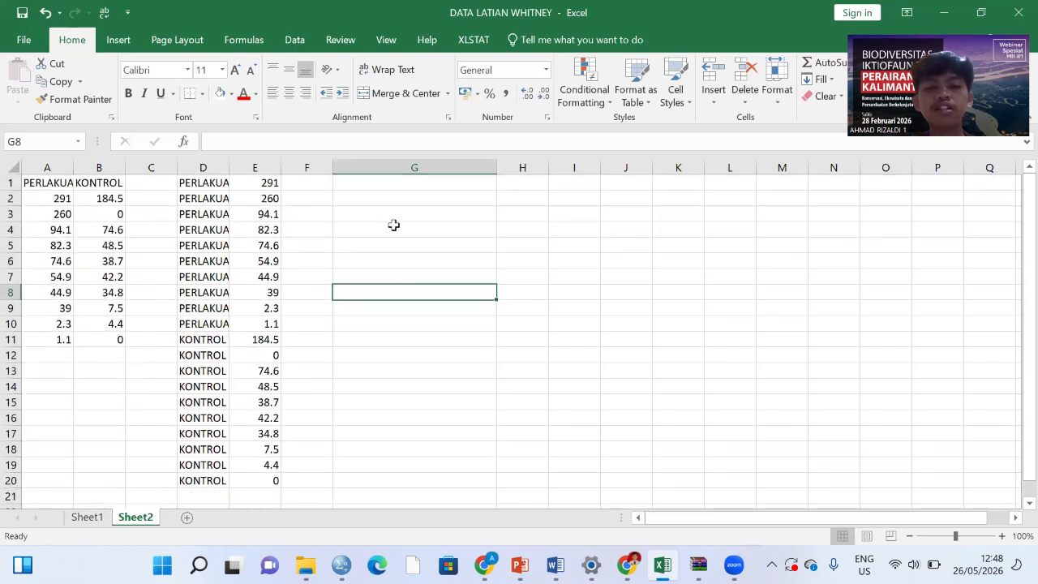
Step: Enter the null hypothesis in cell G3: "H0 = tidak ada perbedaan hasil tangkapan ikan antara kelompok perlakuan dan kelompok kontrol"
click(393, 213)
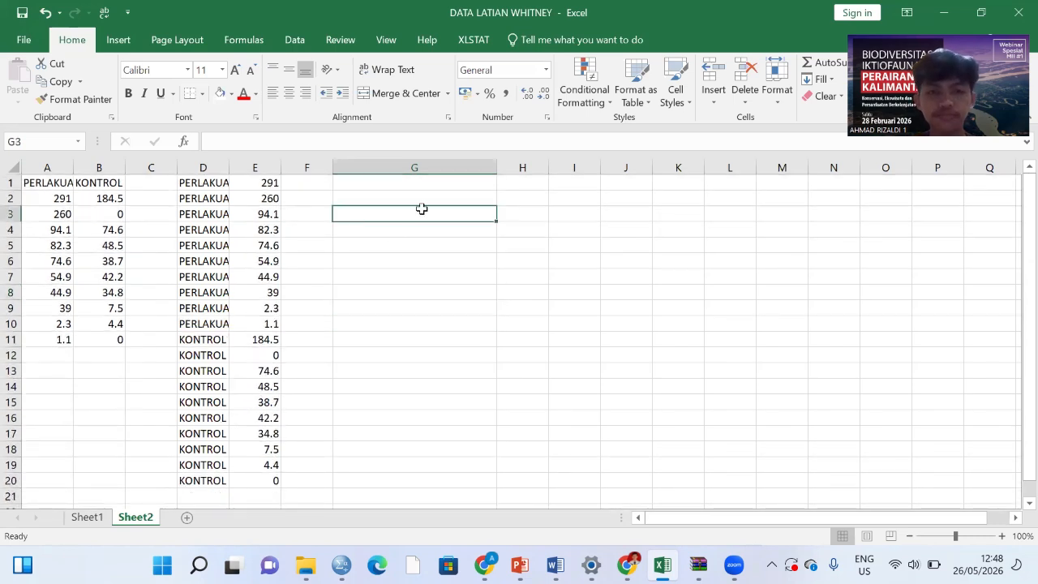
text(H)
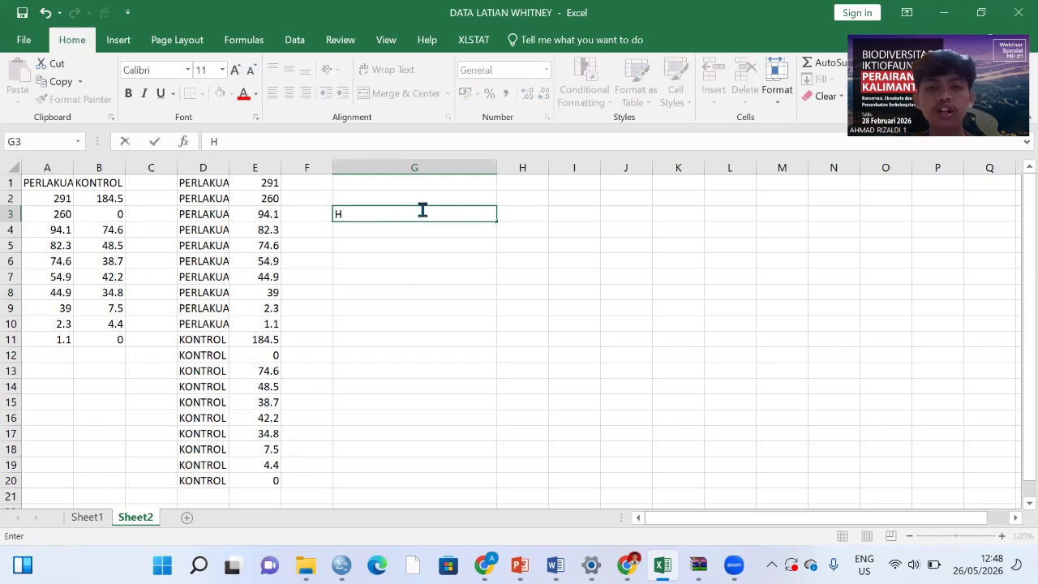
text(0 = )
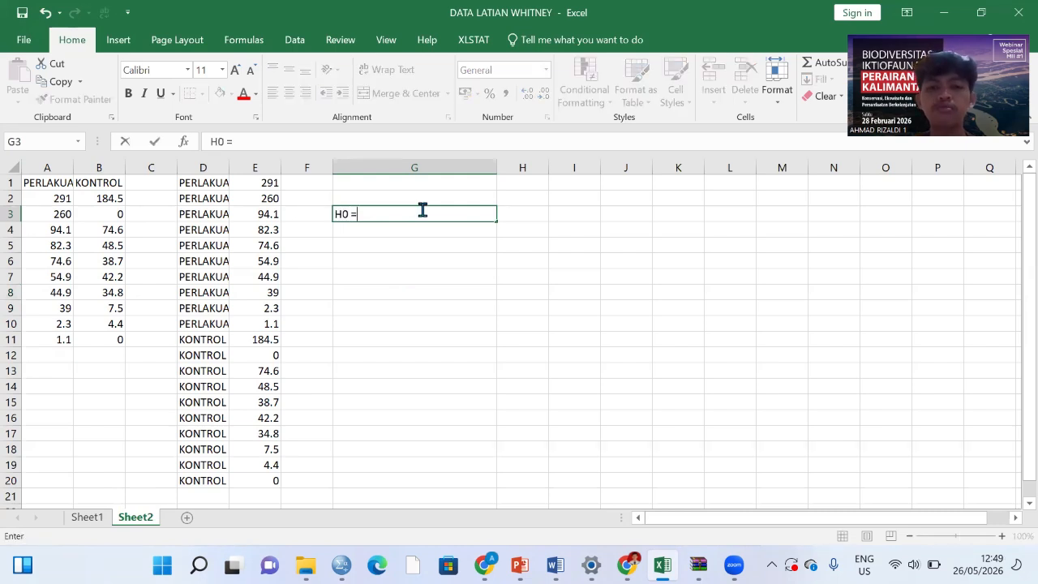
text(t)
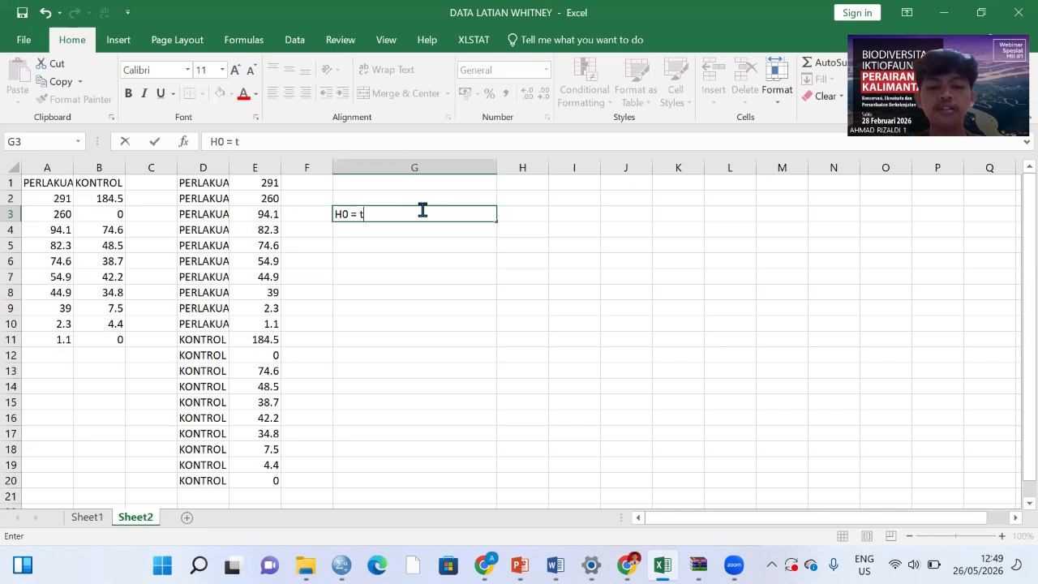
text(idak ada)
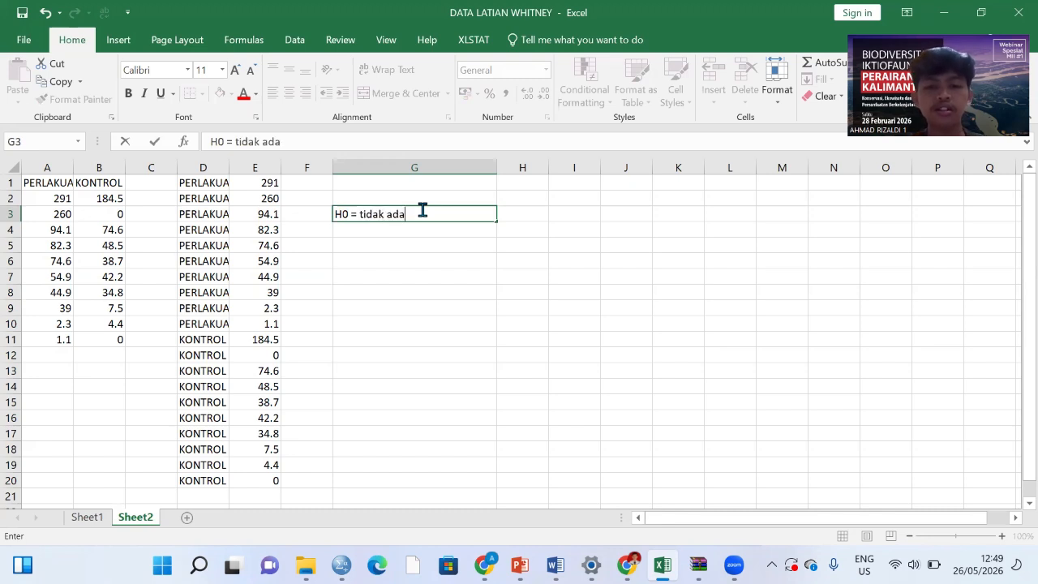
text( perbe)
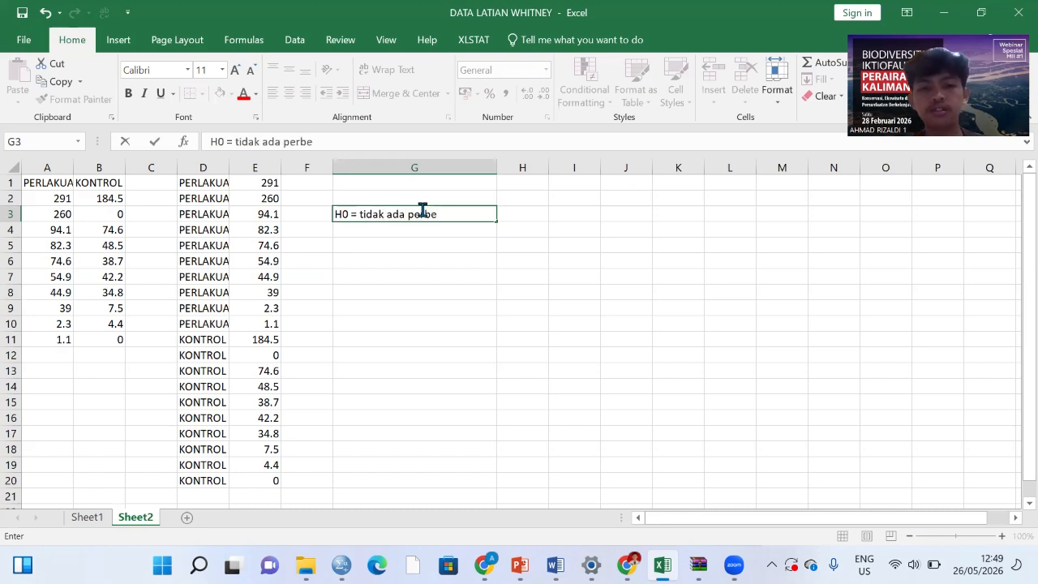
text(daan)
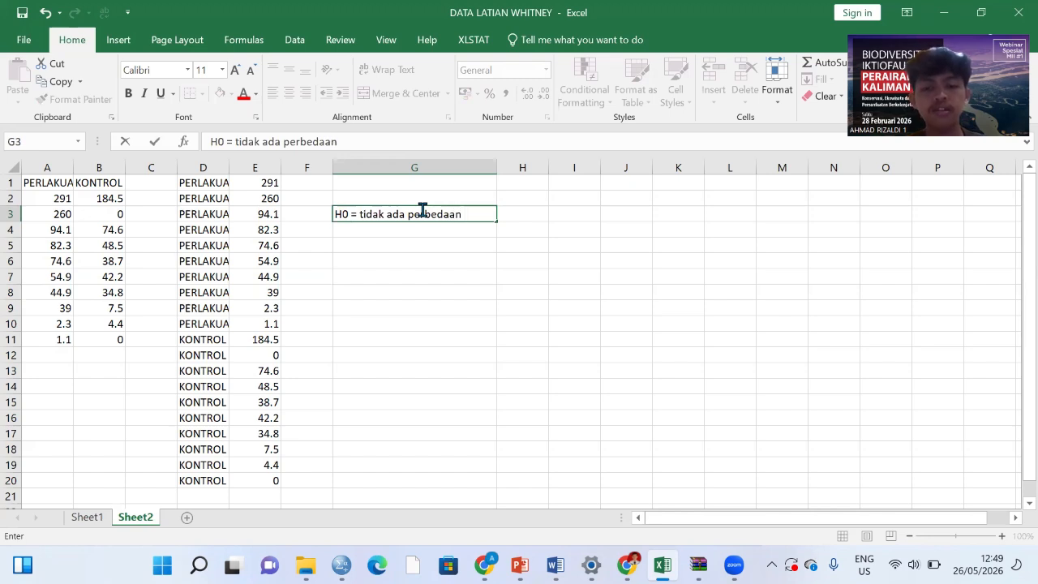
text( hasil tan)
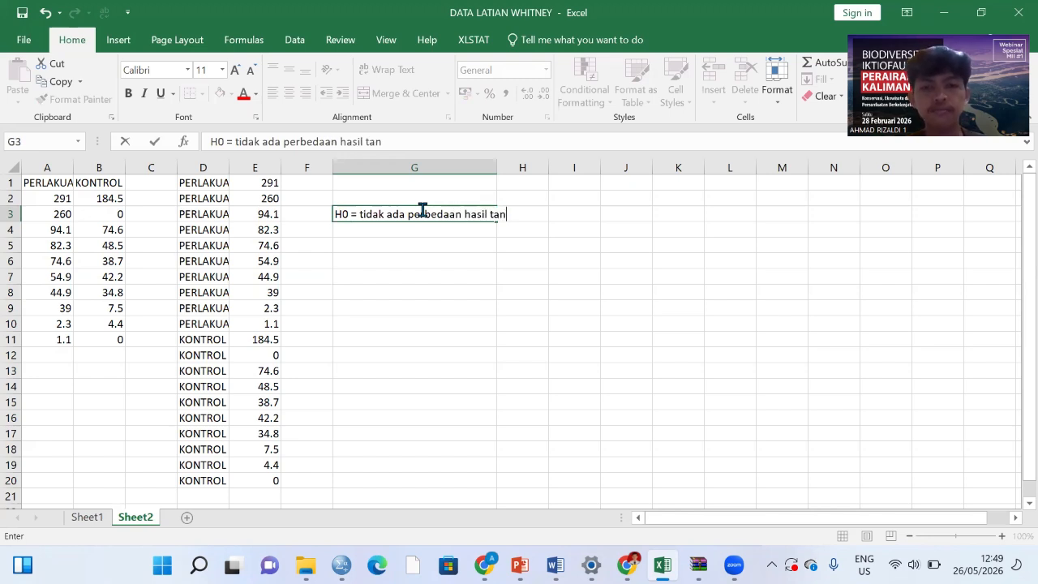
text(gkapan )
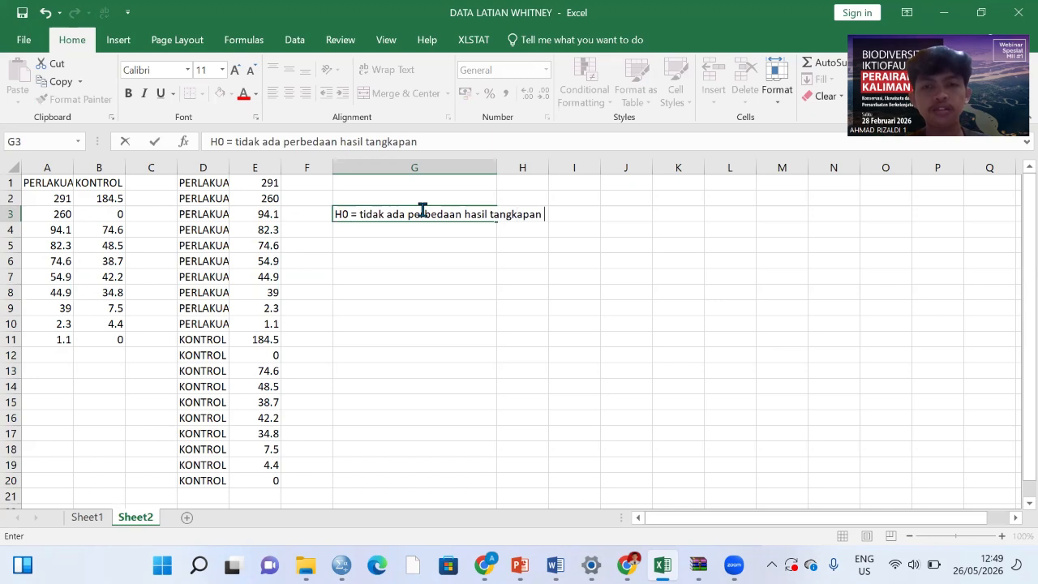
text(ikan)
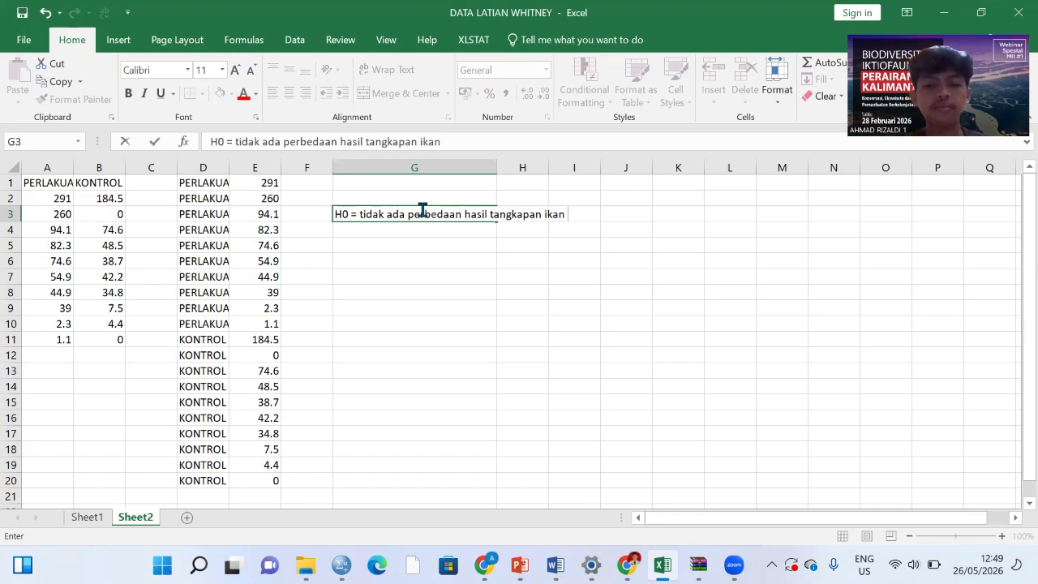
text( antara)
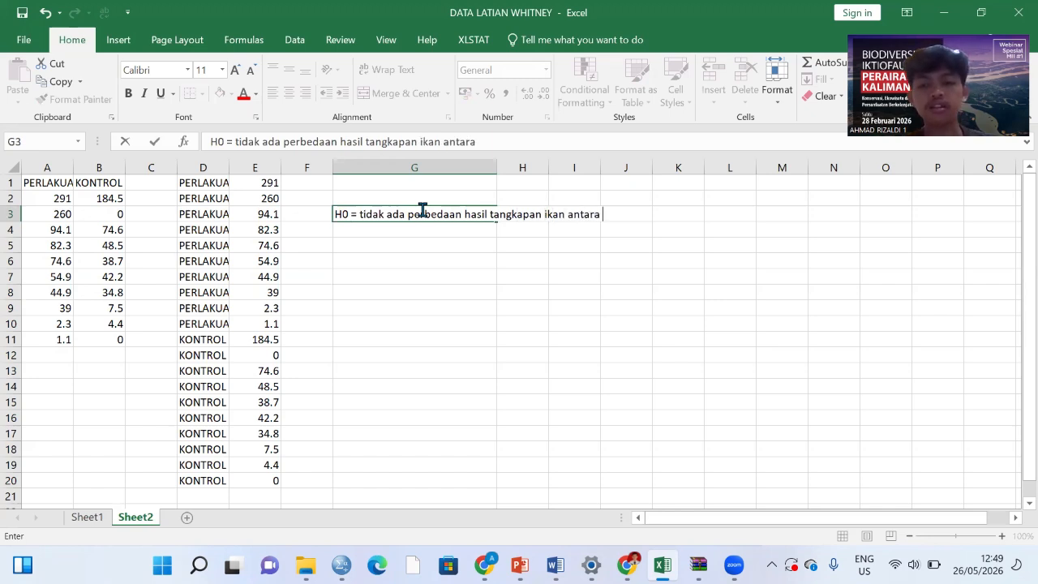
text( kelom)
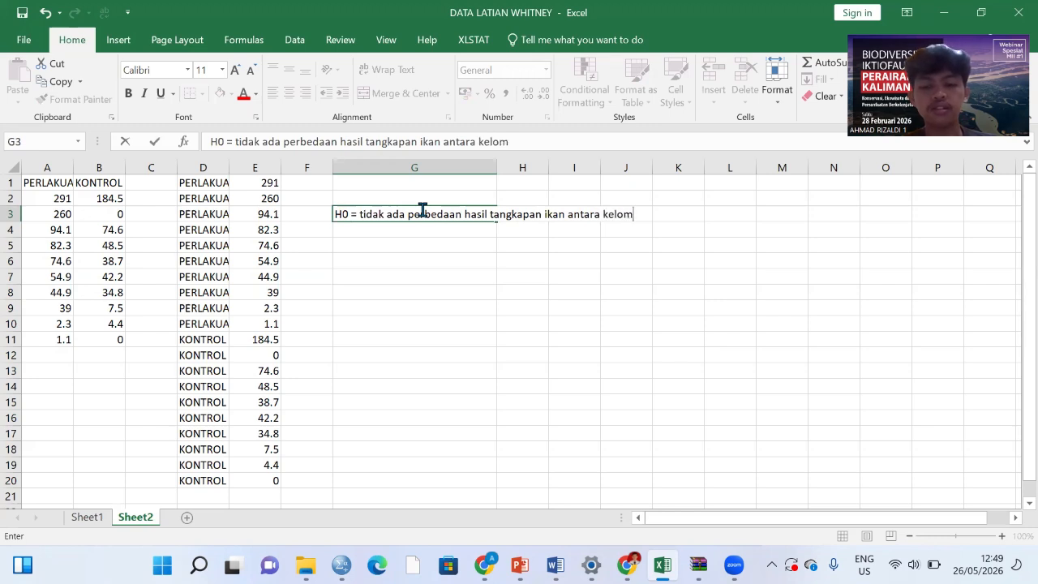
text(pok perlakua)
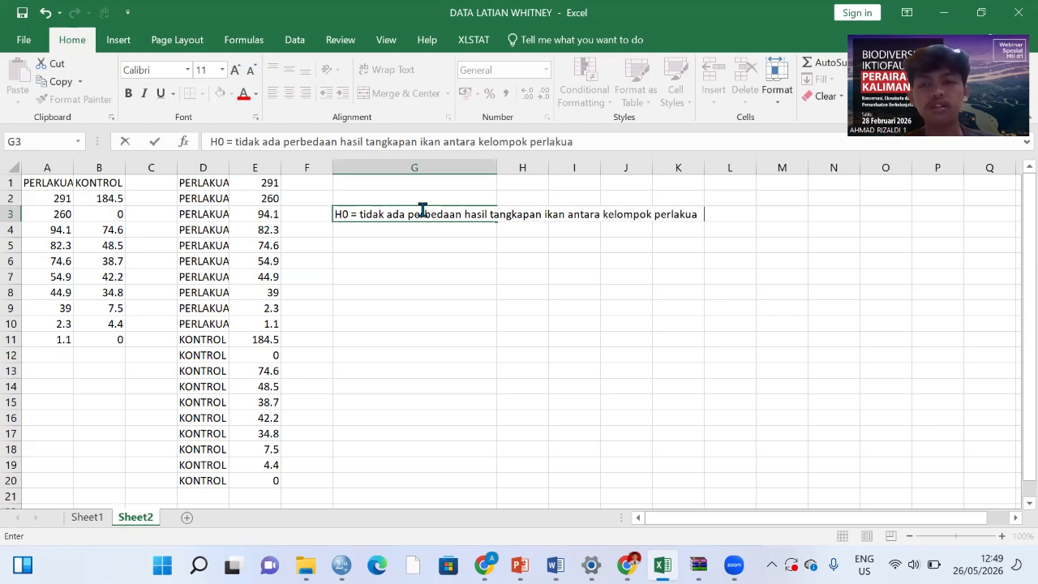
key(BackSpace)
text(n dan kelomp)
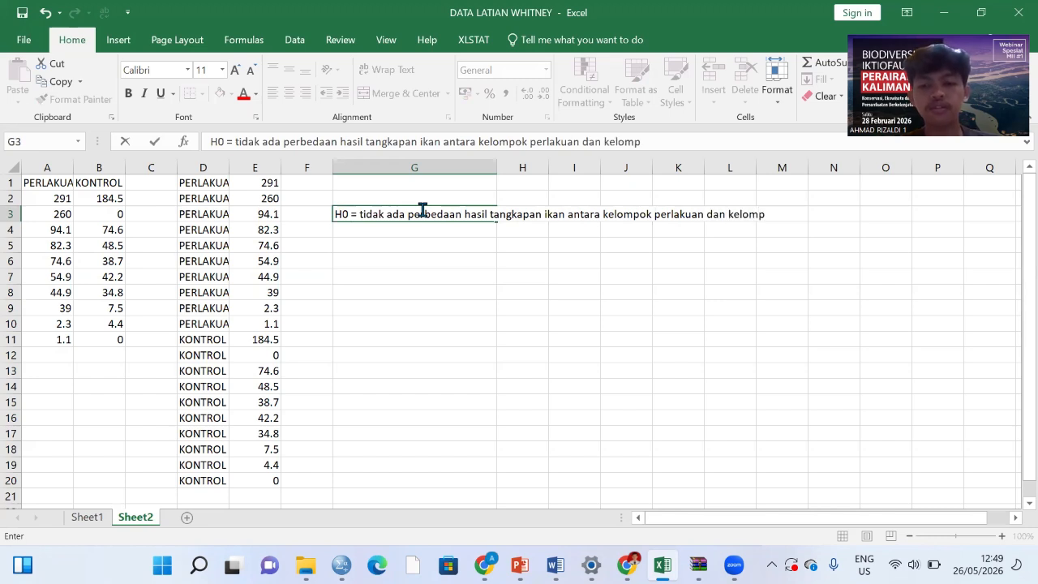
text(ok)
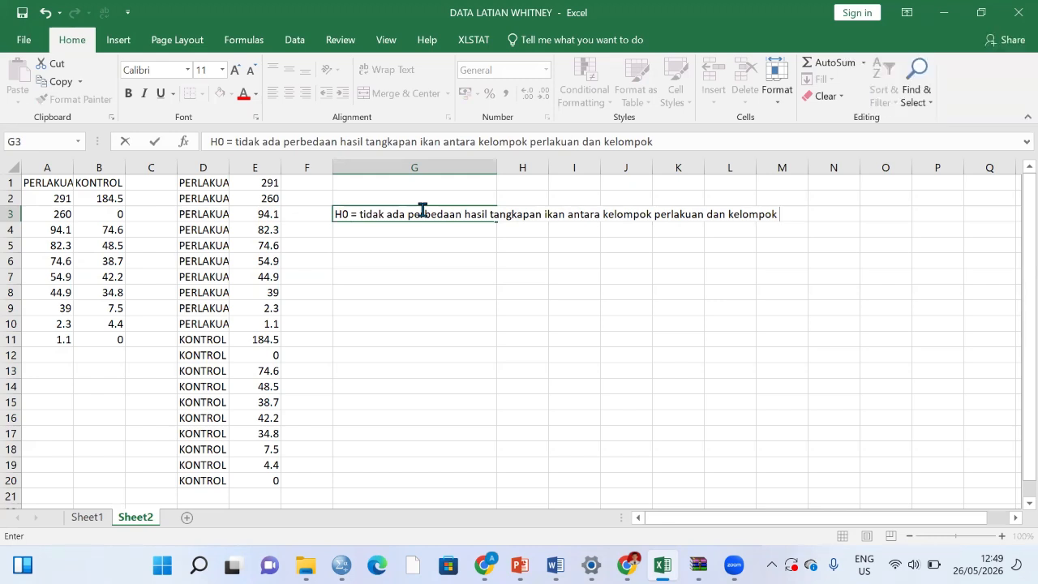
text(  kontrol)
key(Return)
Step: Enter the alternative hypothesis in cell G4: "H1 = Ada perbedaan hasil tangkapan ikan antara kelompok perlakuan dan kelompok kontrol"
text(H1)
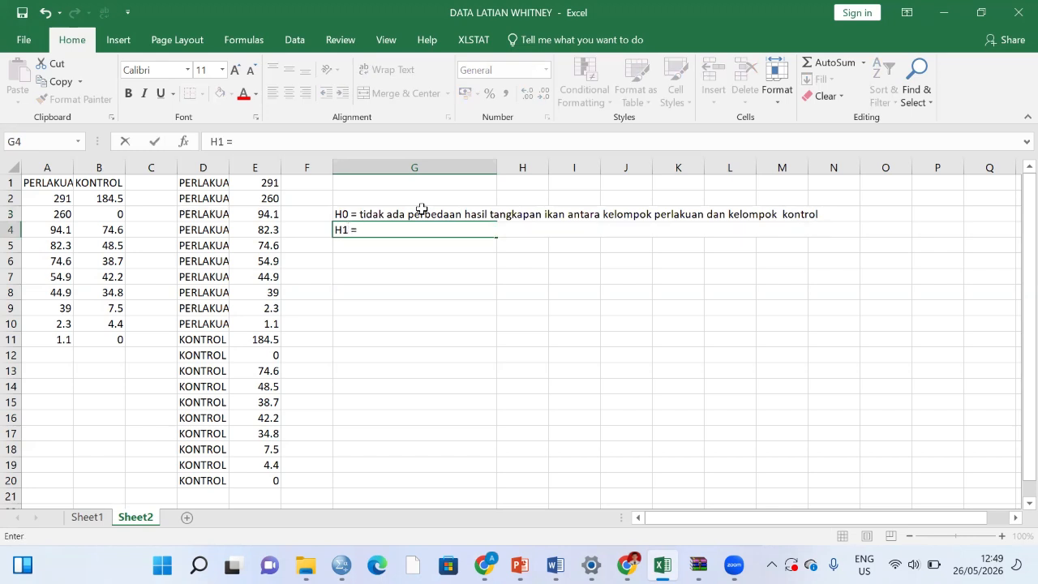
text( = Ada perbea)
key(BackSpace)
text(d)
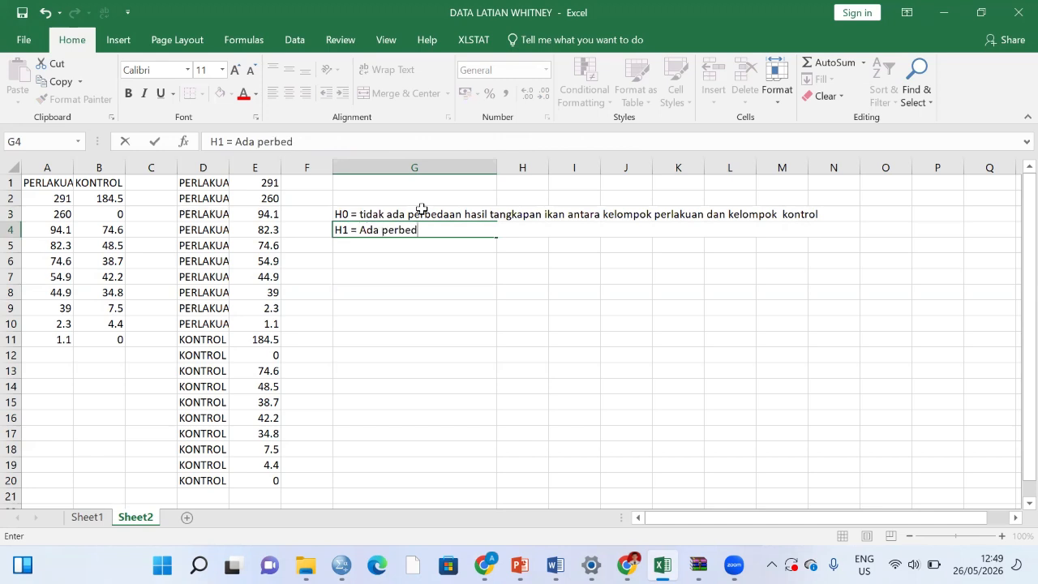
text(aan has)
key(BackSpace)
key(BackSpace)
text(hasil tang)
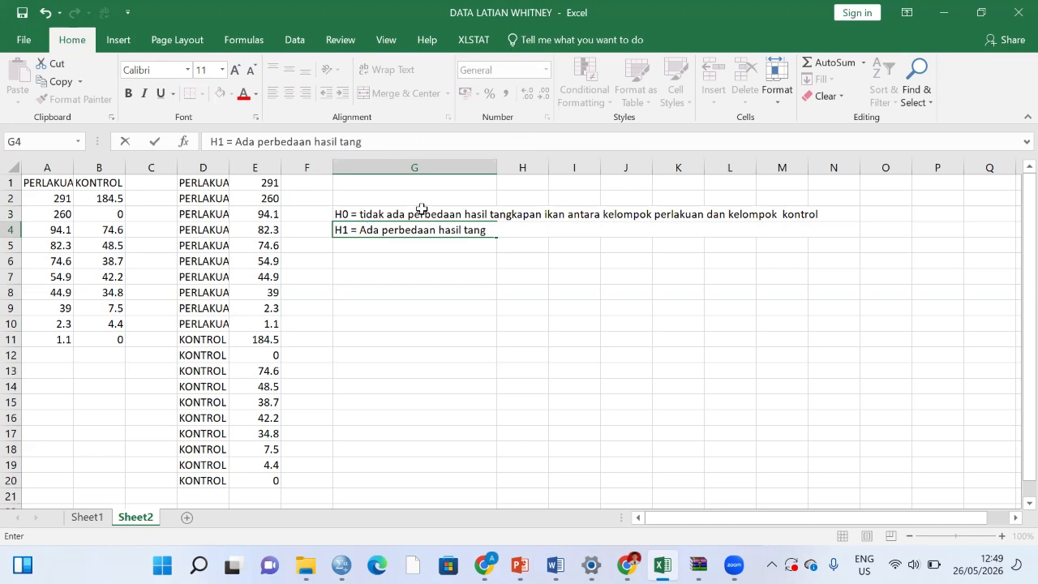
text(kapan ikan )
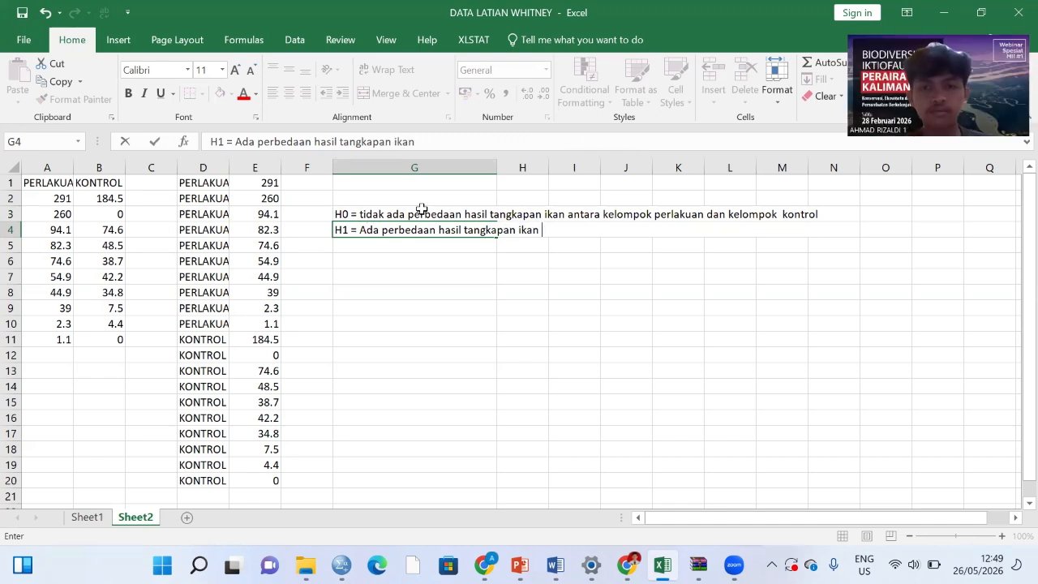
text(antara kel)
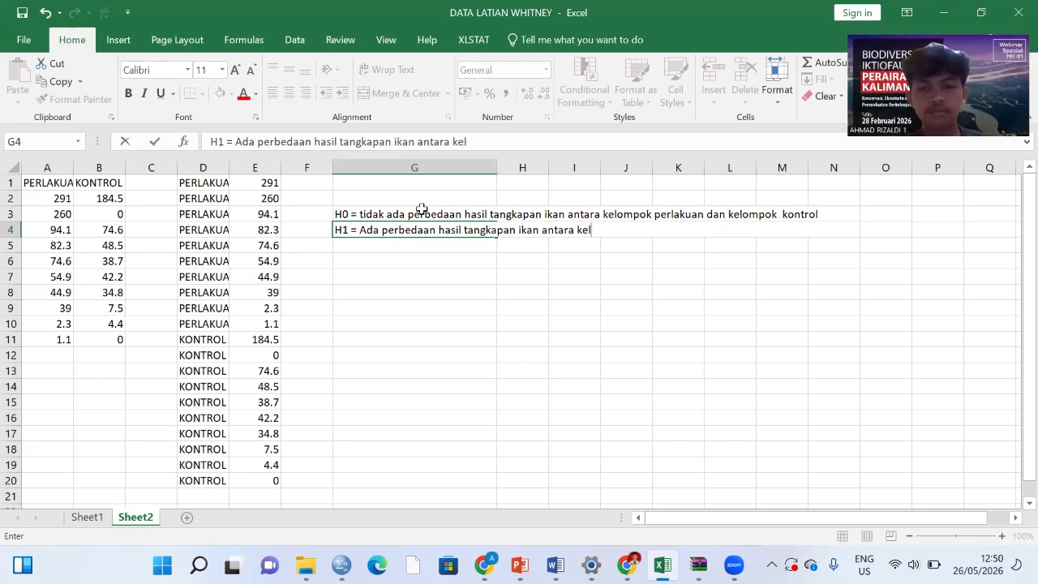
text(ompok)
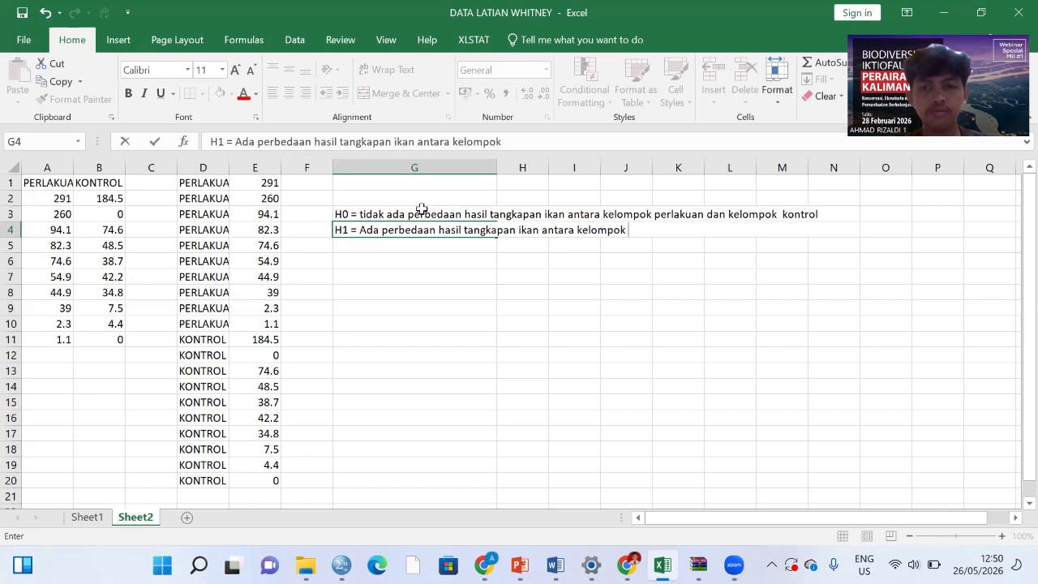
text( perlakua)
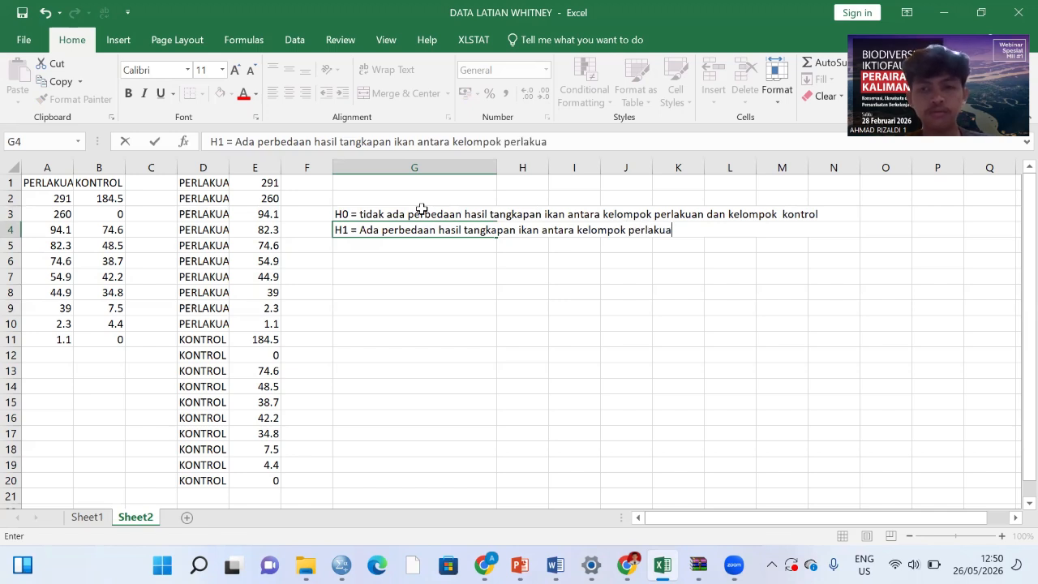
text(n dan kelom)
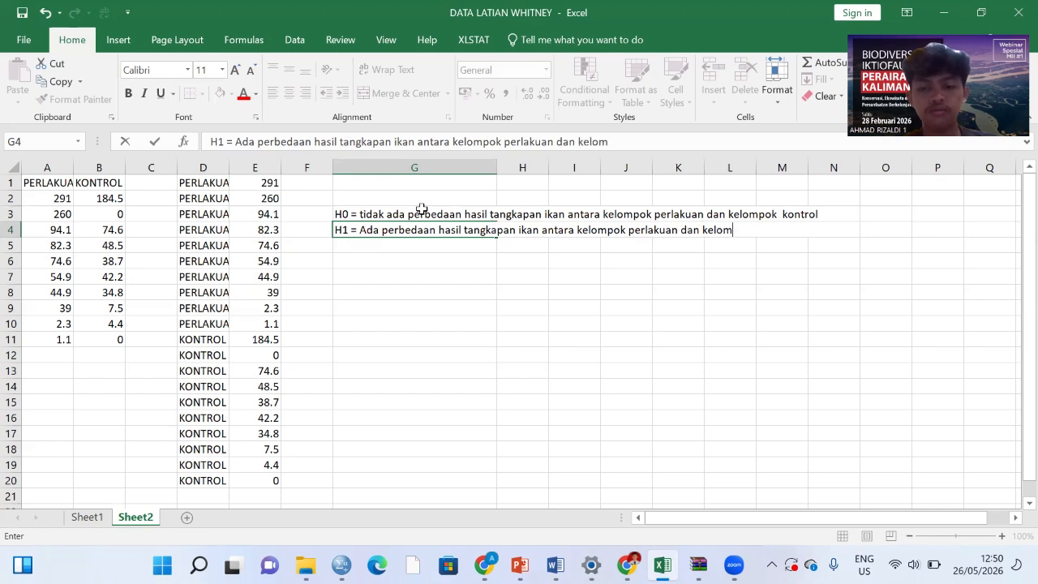
text(pok kontrol)
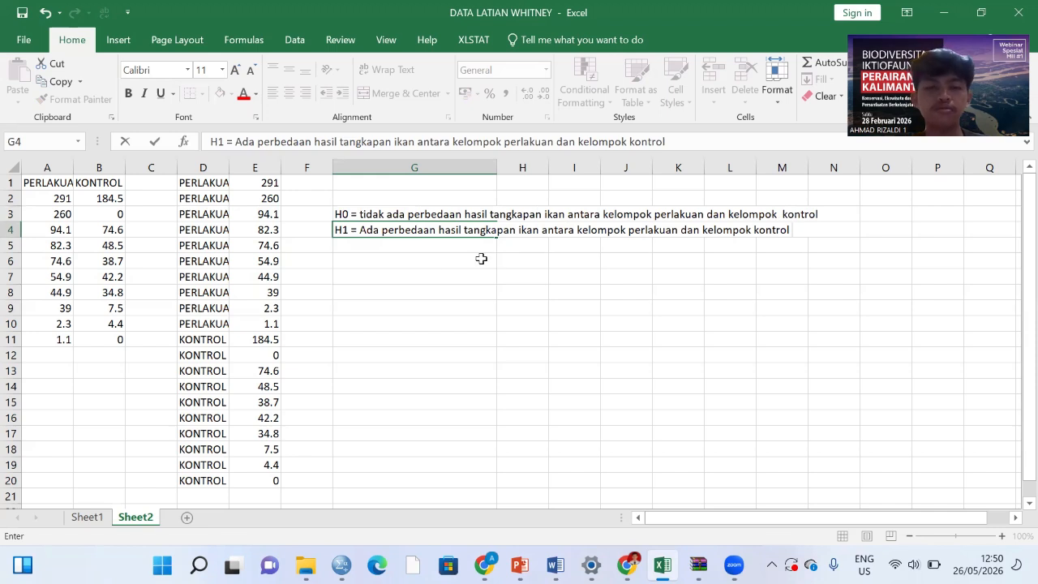
Step: Enter the first decision rule in cell G6: "Apabila nilai sig. > 0,05 maka h0 diterima dan h1 ditolak"
click(364, 258)
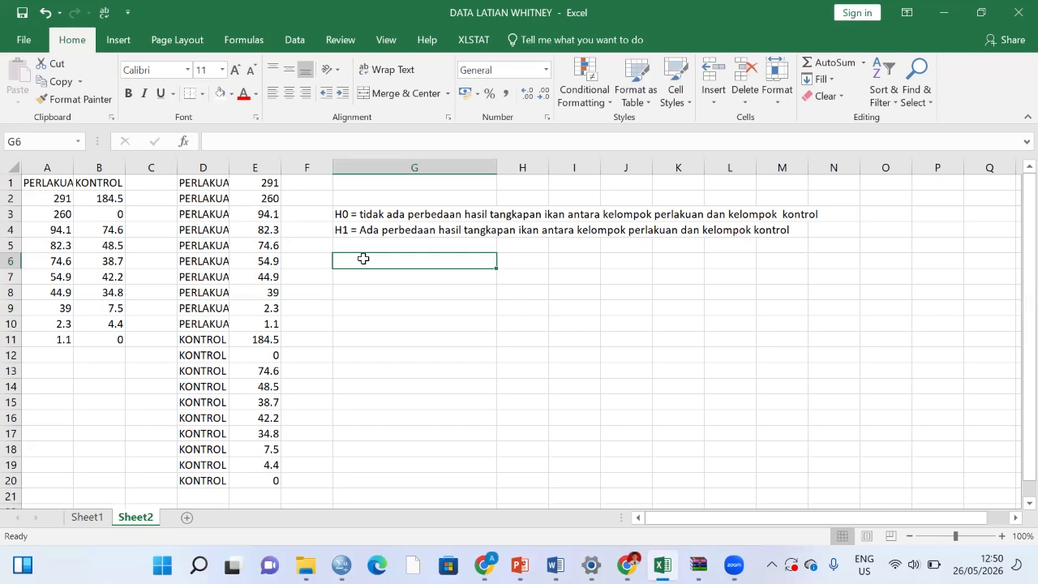
text(Apaba)
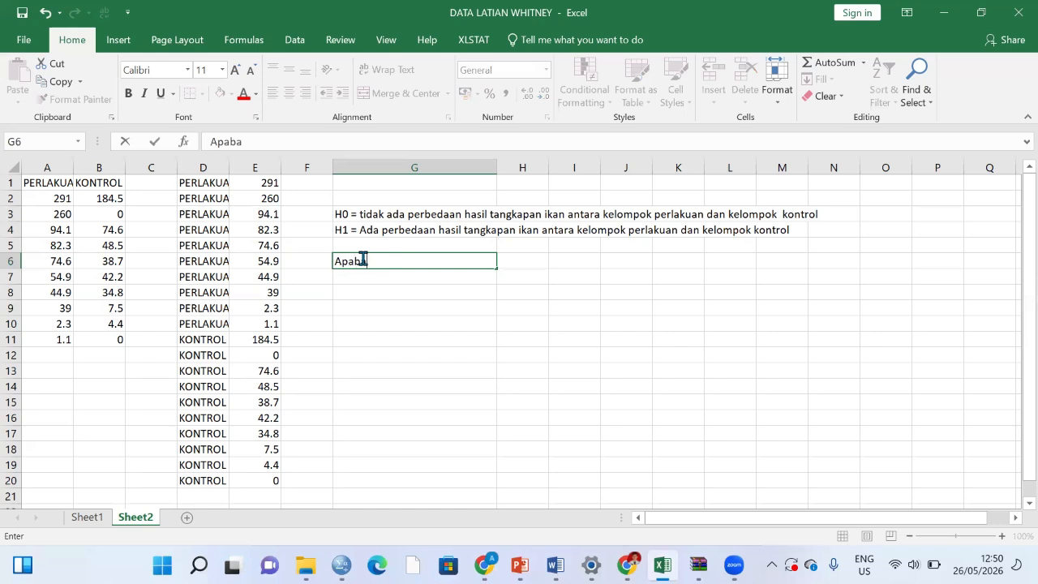
key(BackSpace)
text(ila nilai sig. )
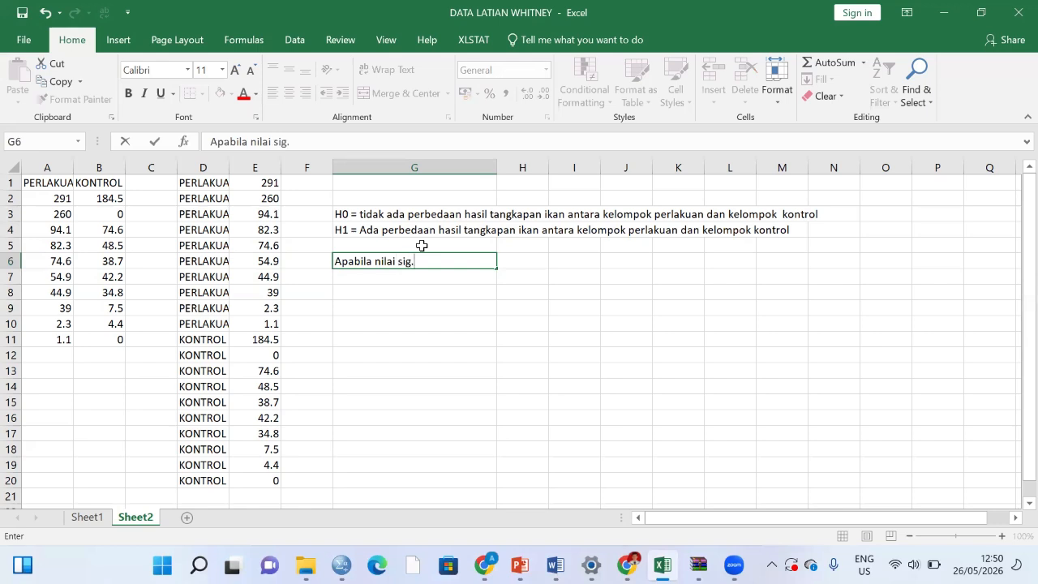
text(> 0,05 maka h0)
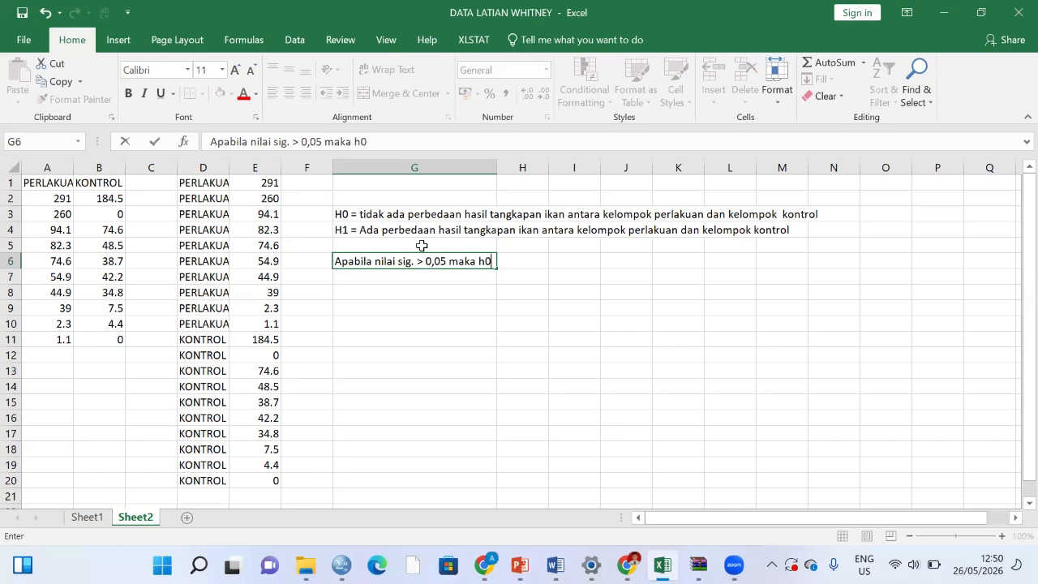
text( it)
key(BackSpace)
key(BackSpace)
text(diterima dan)
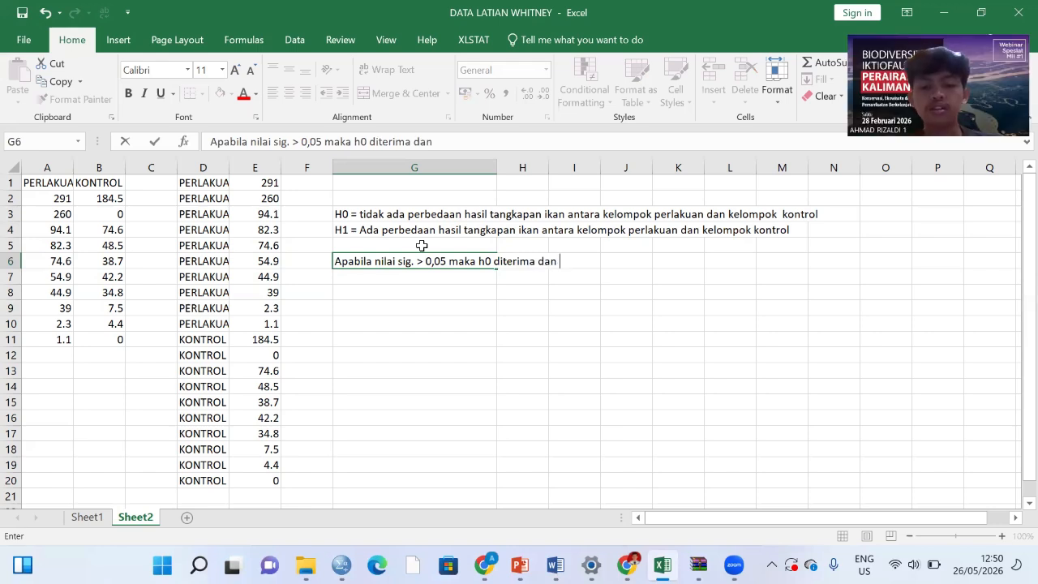
text( h1 ditolak)
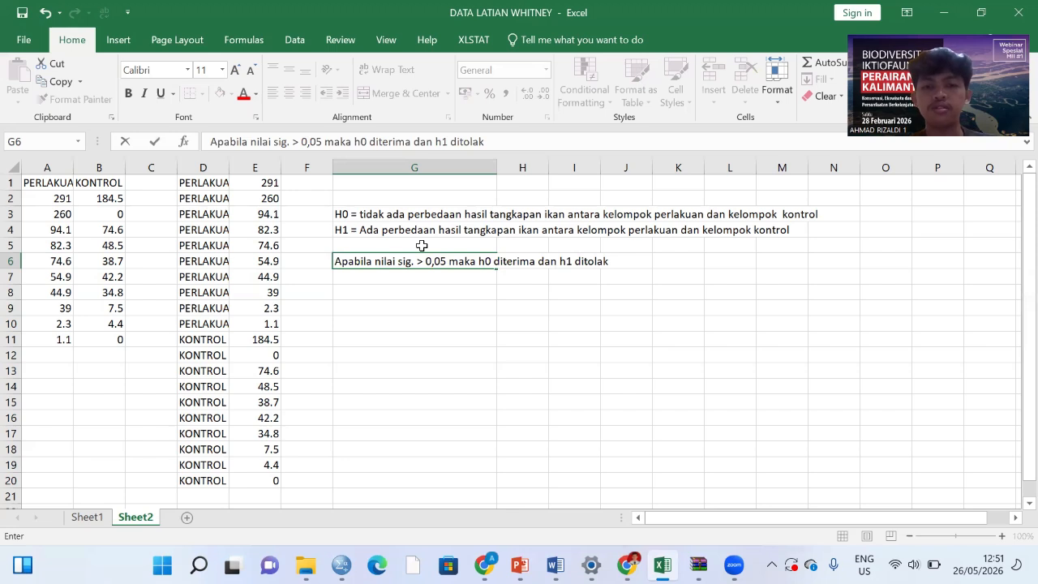
key(Return)
Step: Enter the second decision rule in cell G7: "Apabila nilai sig. < 0,05 maka h1 diterima dan h0 ditolak"
text(Apabila)
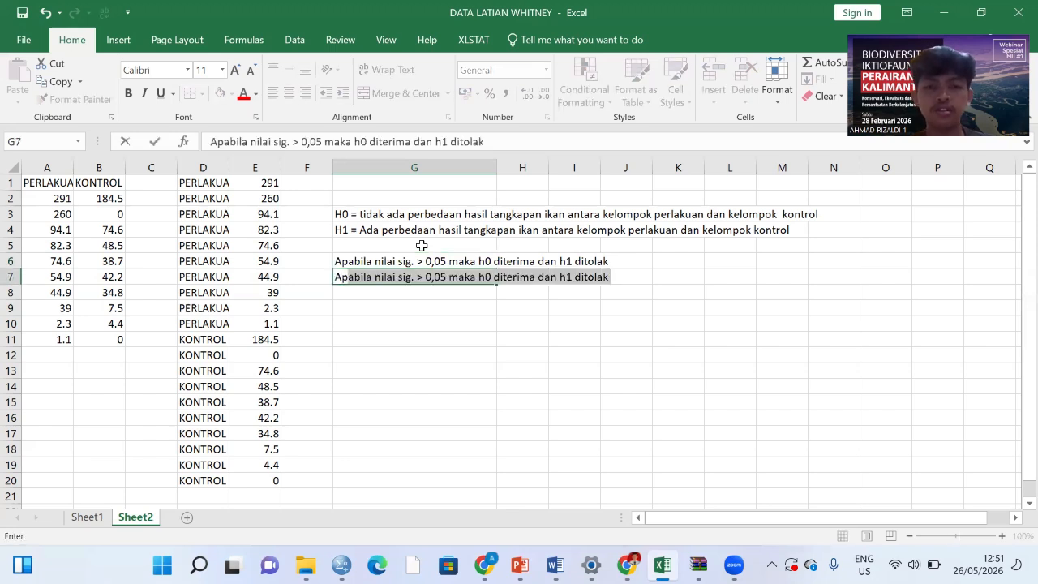
text( nila)
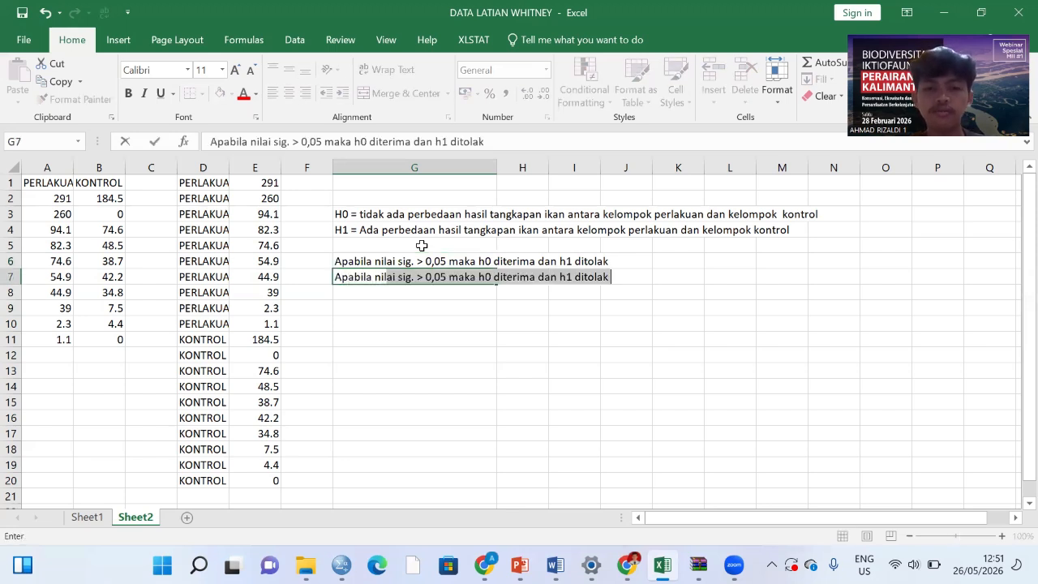
key(BackSpace)
key(BackSpace)
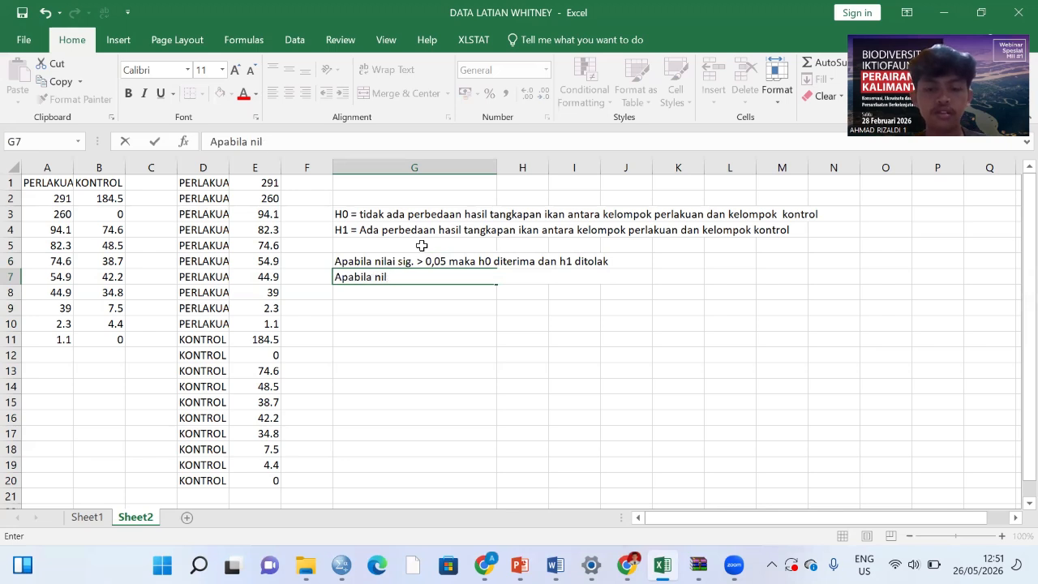
text(ai sig.)
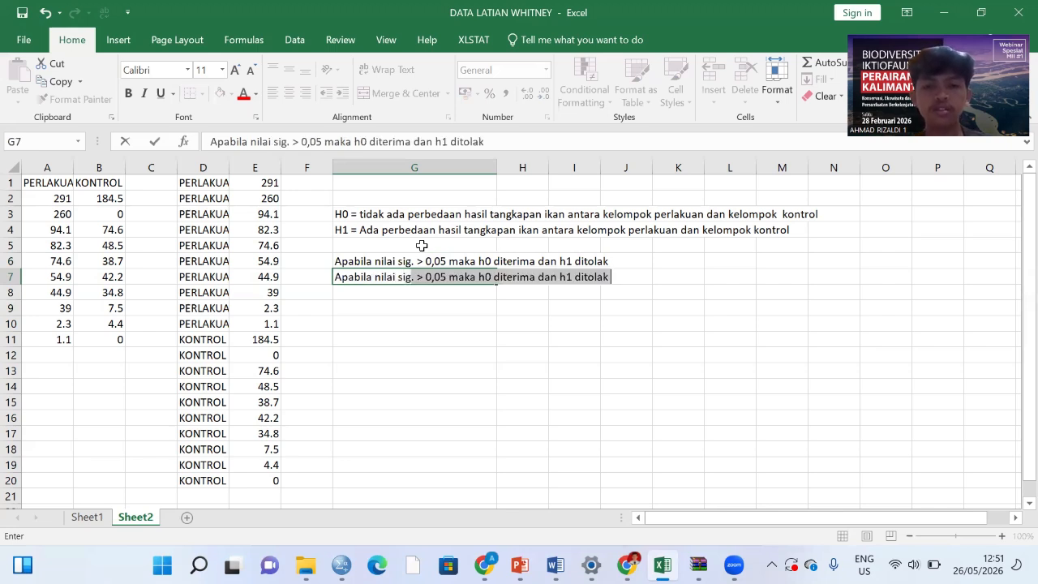
key(BackSpace)
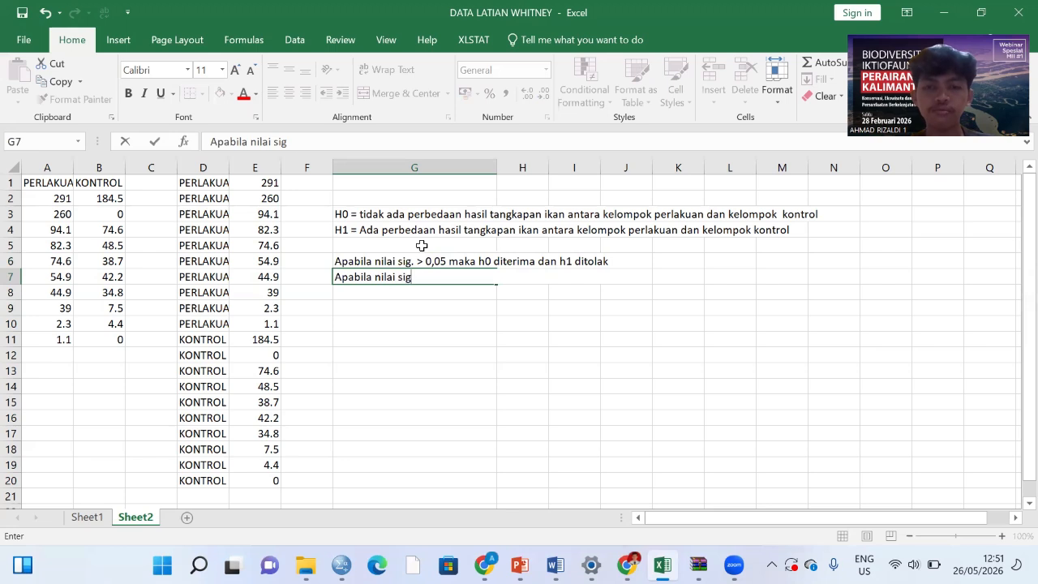
text(. < 0,0)
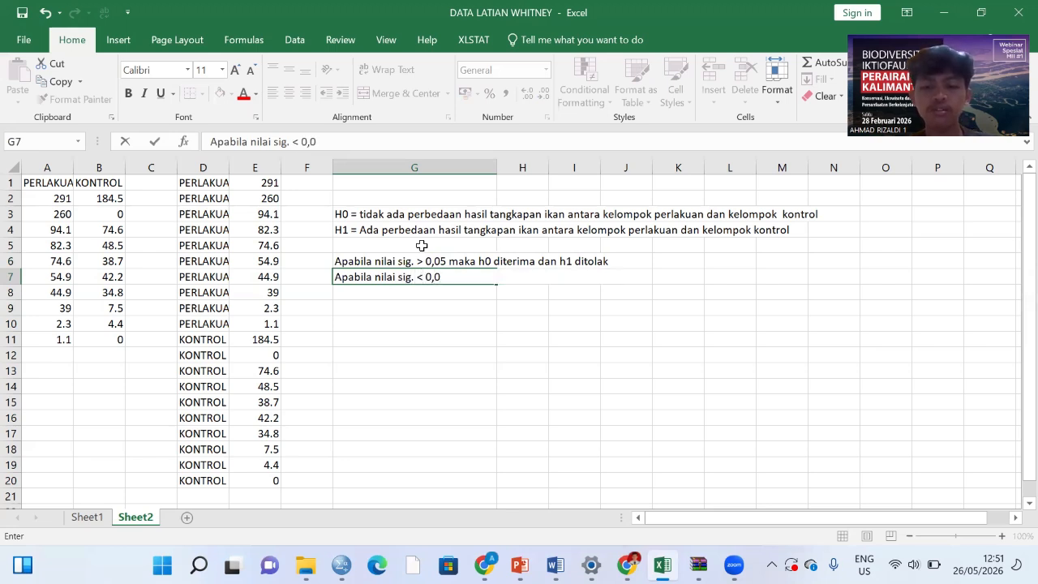
text(5 maka)
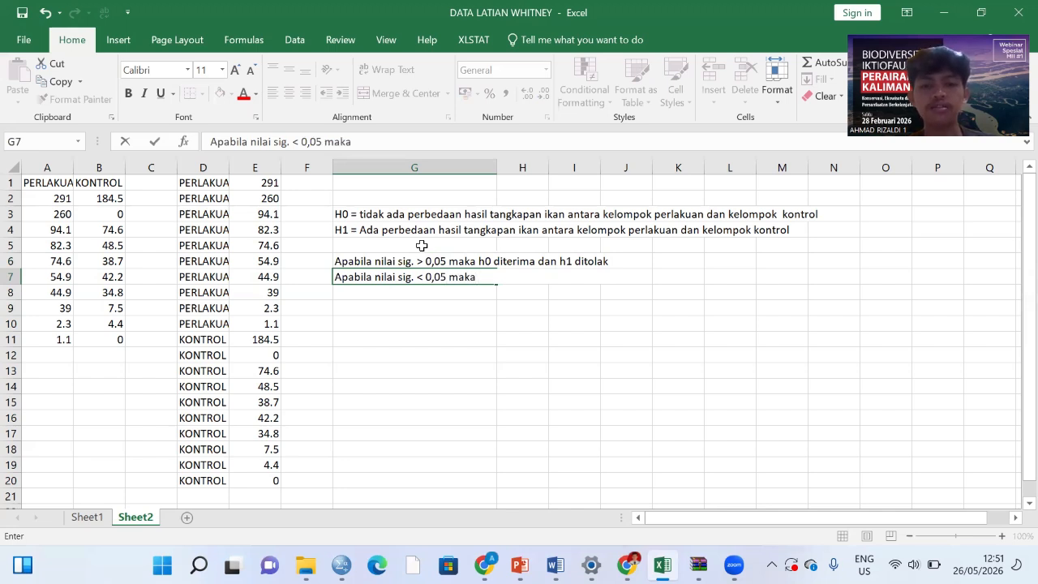
text( h1)
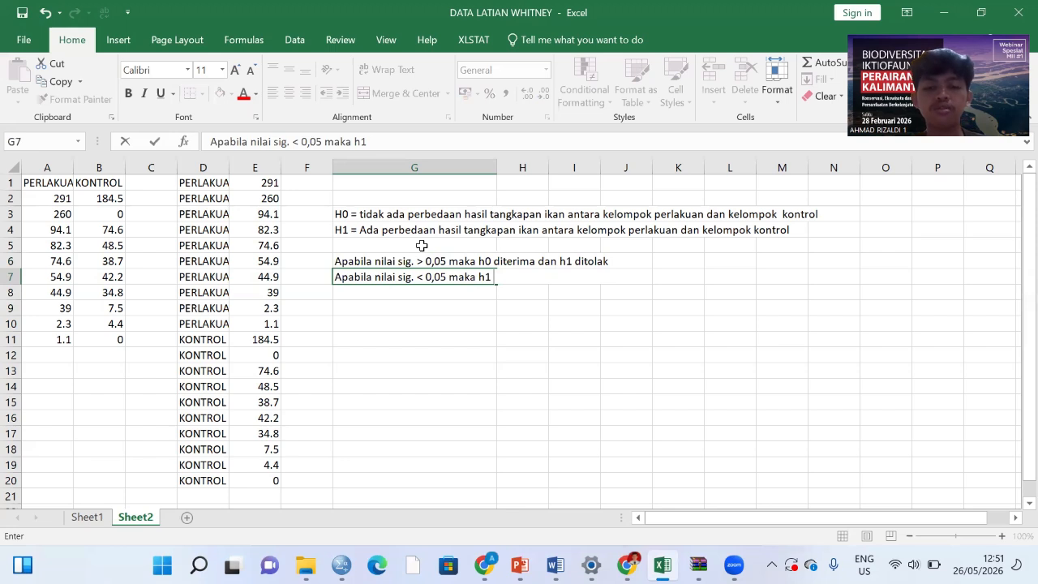
text( dite)
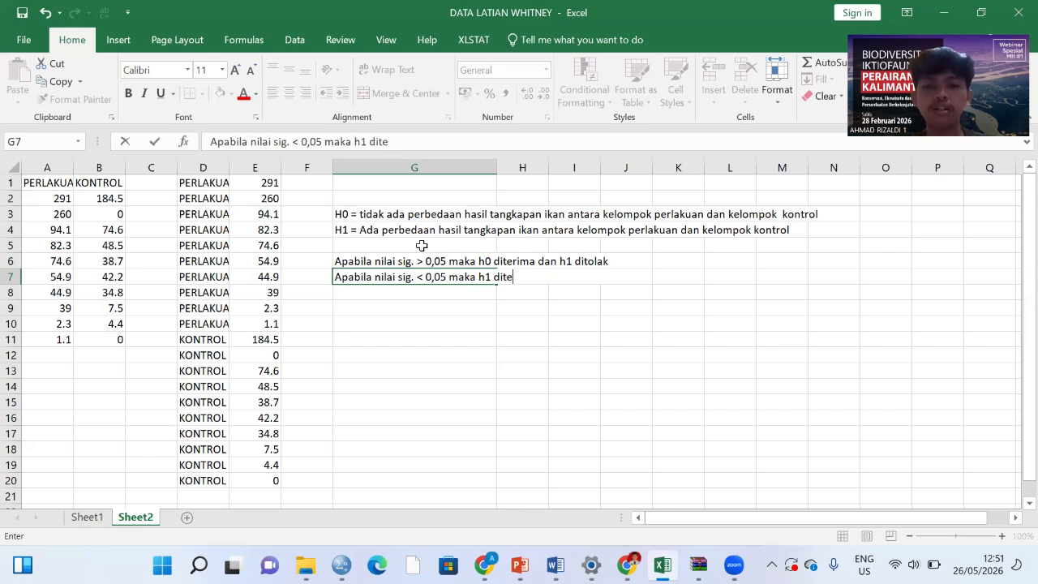
text(rima dan h)
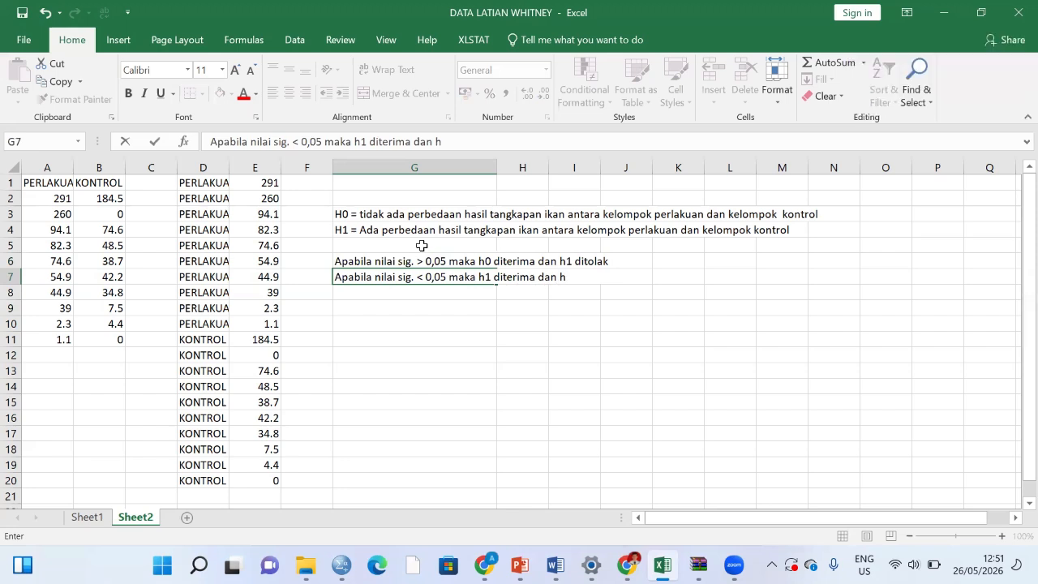
text(0 ditolak)
click(485, 295)
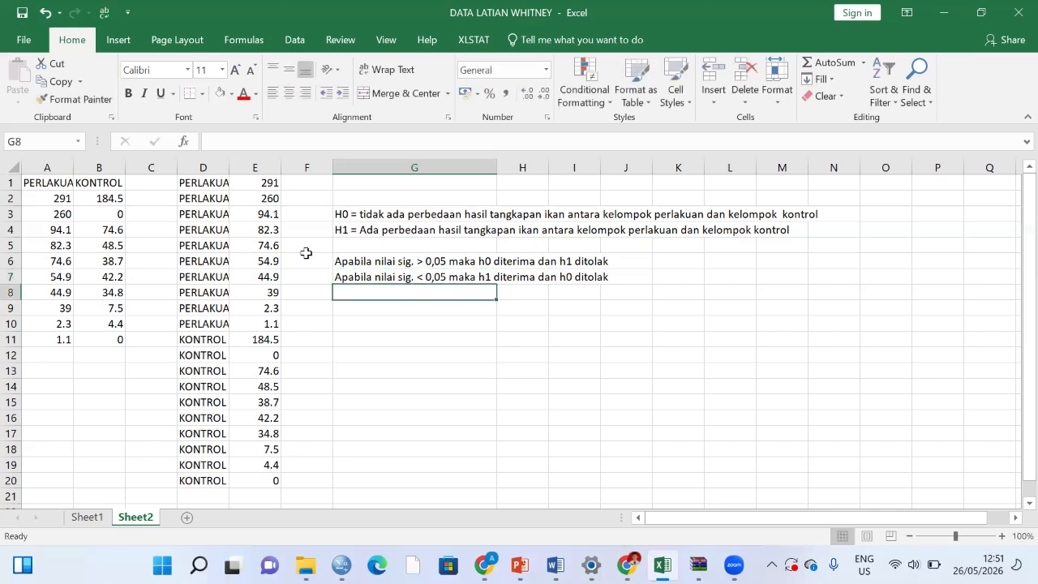
Step: Copy the stacked PERLAKUAN and KONTROL group labels with their catch values from D1:E20
scroll(213, 188, down, 1)
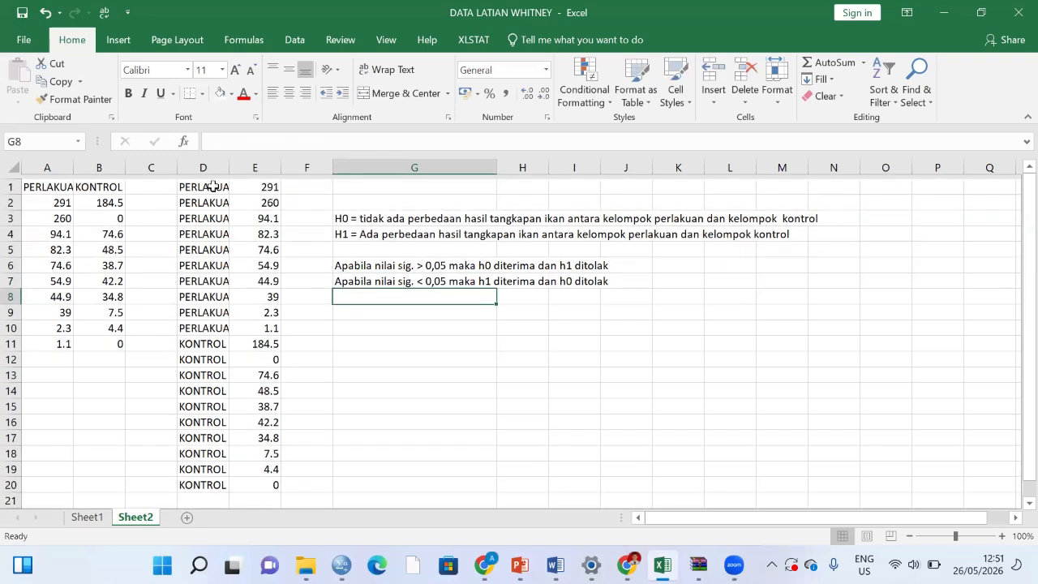
scroll(213, 185, up, 1)
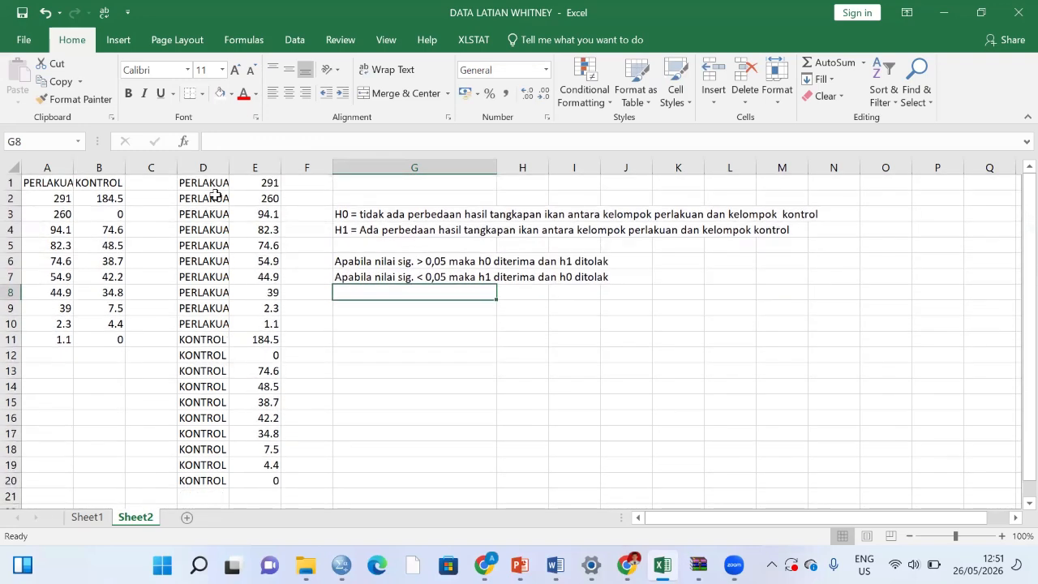
double_click(207, 185)
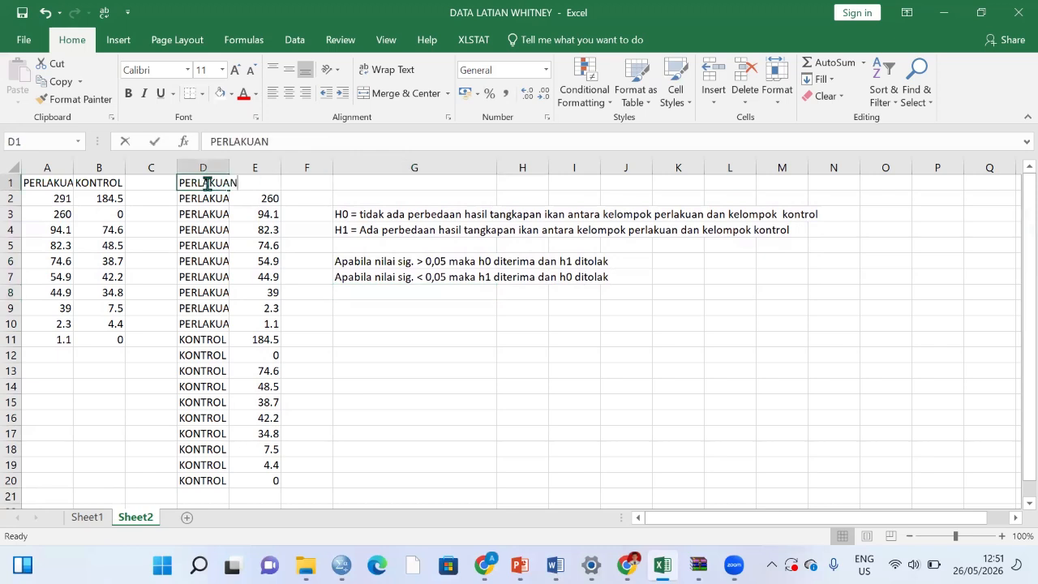
click(225, 209)
drag(207, 183, 260, 434)
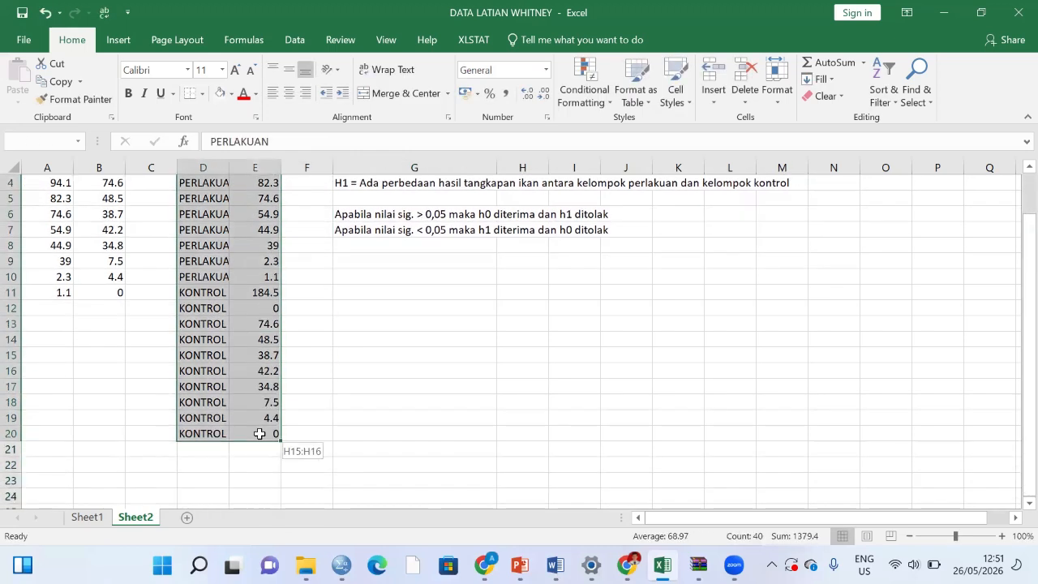
key(ctrl+c)
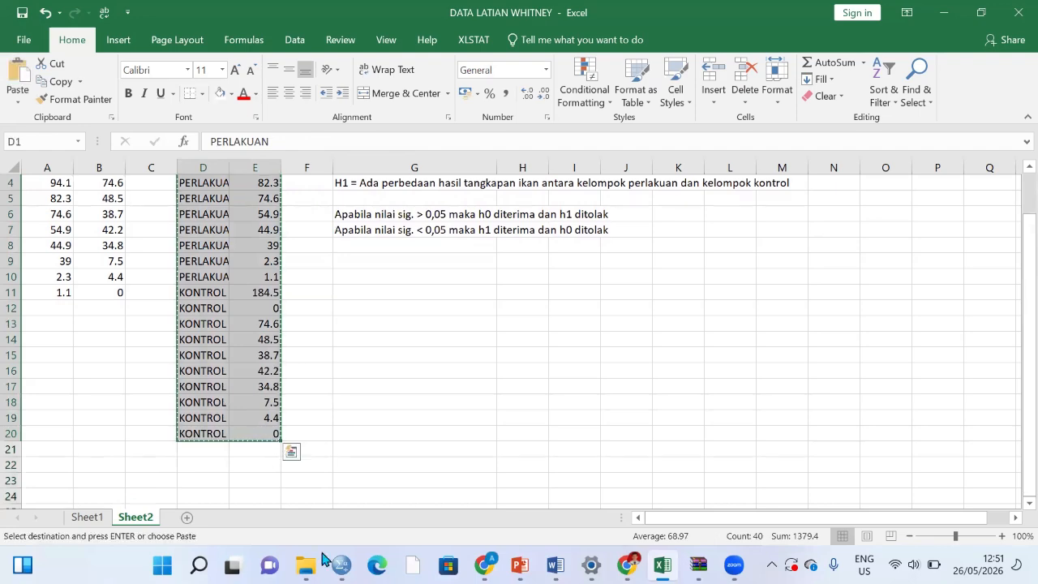
Step: Switch to the IBM SPSS Statistics Data Editor and paste the copied data starting at the first cell of row 1
mouse_move(341, 565)
click(343, 521)
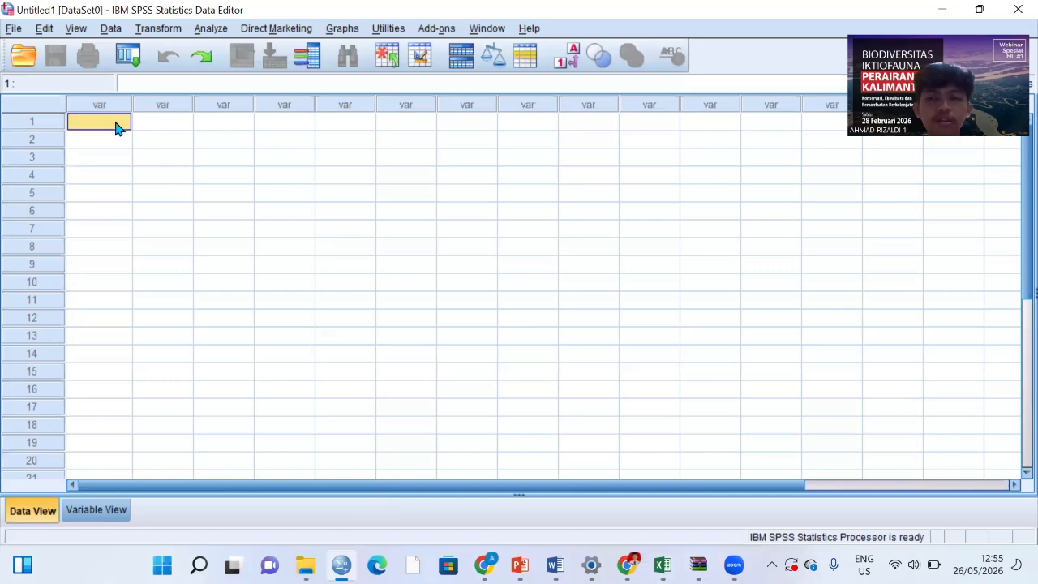
key(ctrl+v)
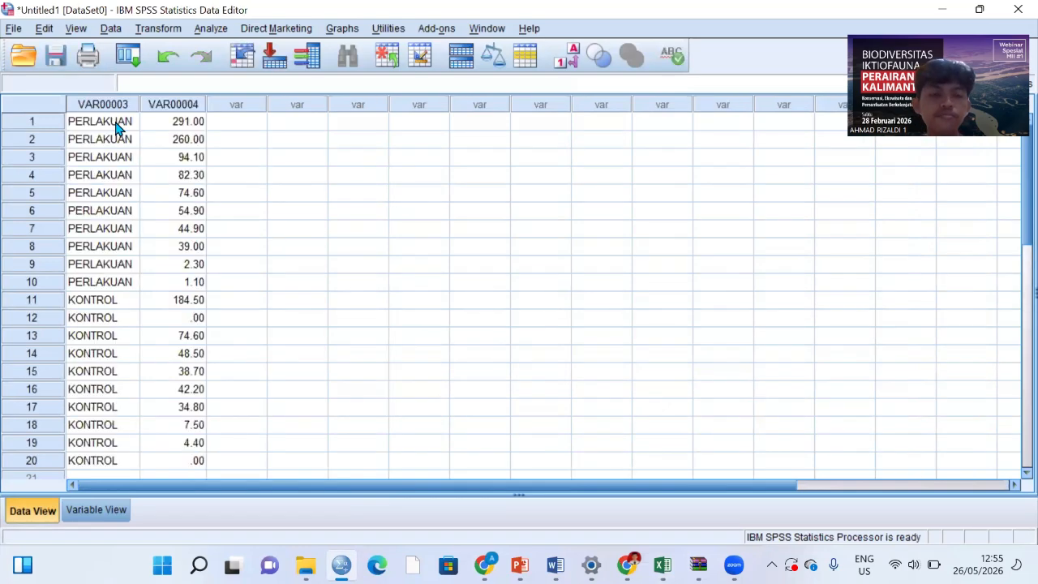
scroll(219, 271, down, 5)
scroll(219, 270, up, 5)
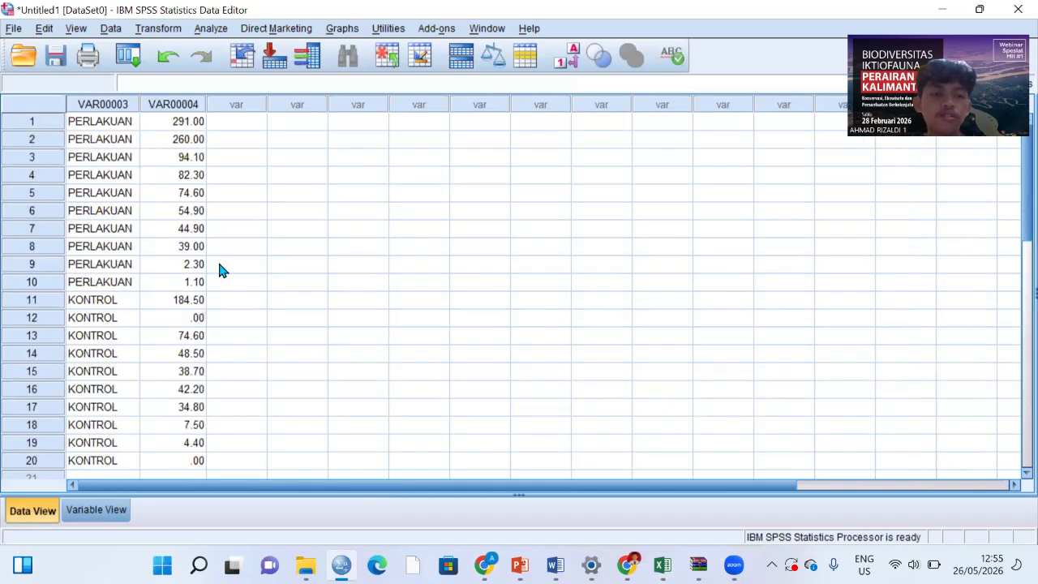
Step: Rename the first variable as Kelompok and the second variable as Hasil
click(111, 511)
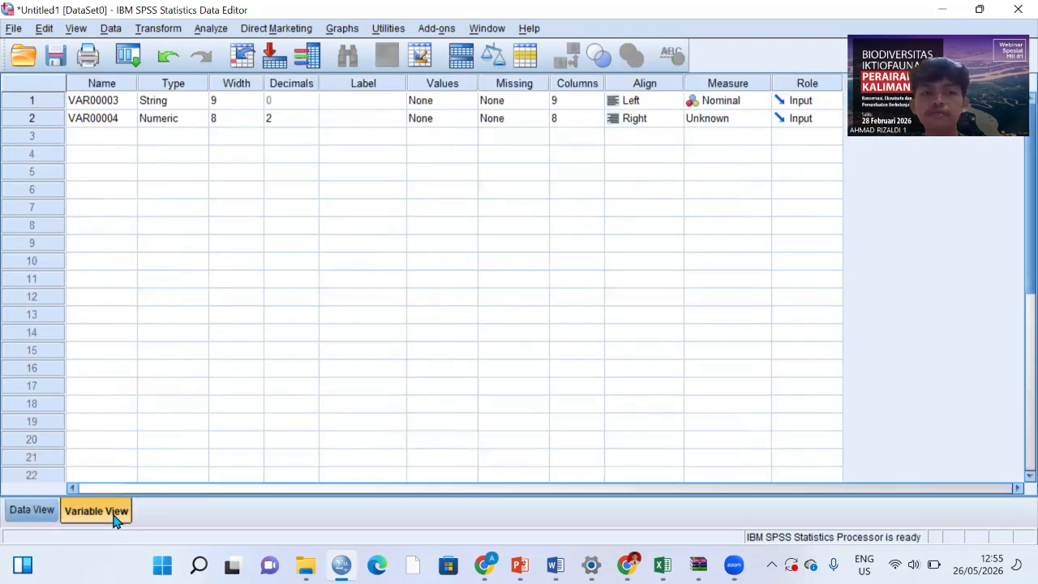
click(123, 106)
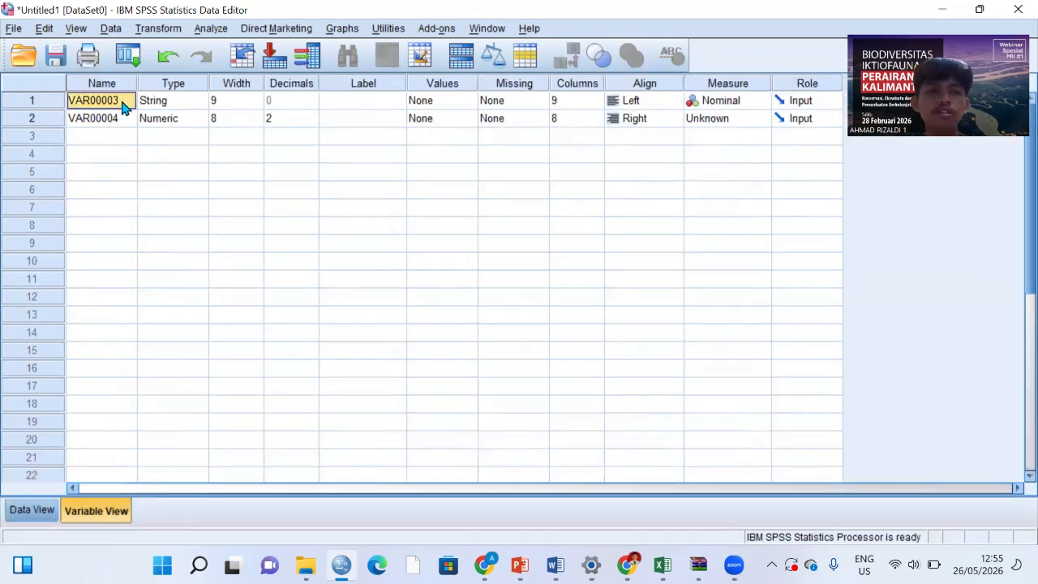
double_click(122, 101)
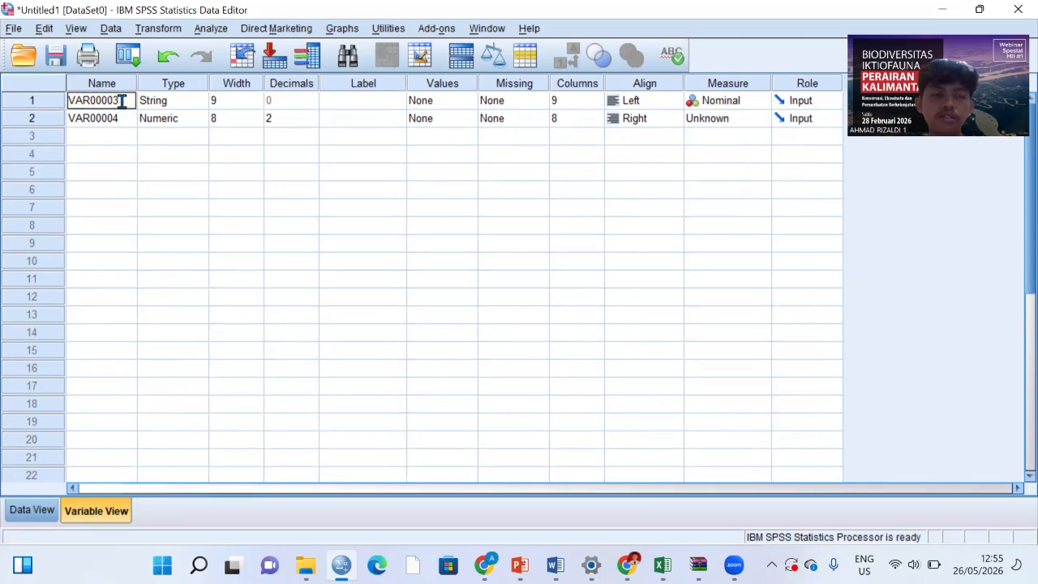
key(BackSpace)
key(BackSpace)
key(BackSpace)
key(BackSpace)
key(BackSpace)
key(BackSpace)
key(BackSpace)
key(BackSpace)
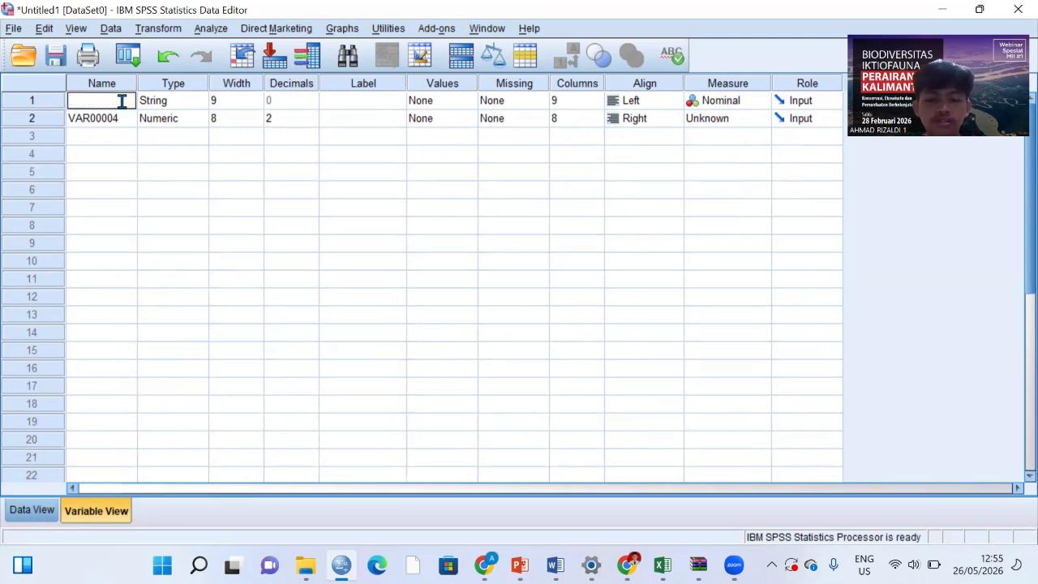
text(Kelo)
text(m)
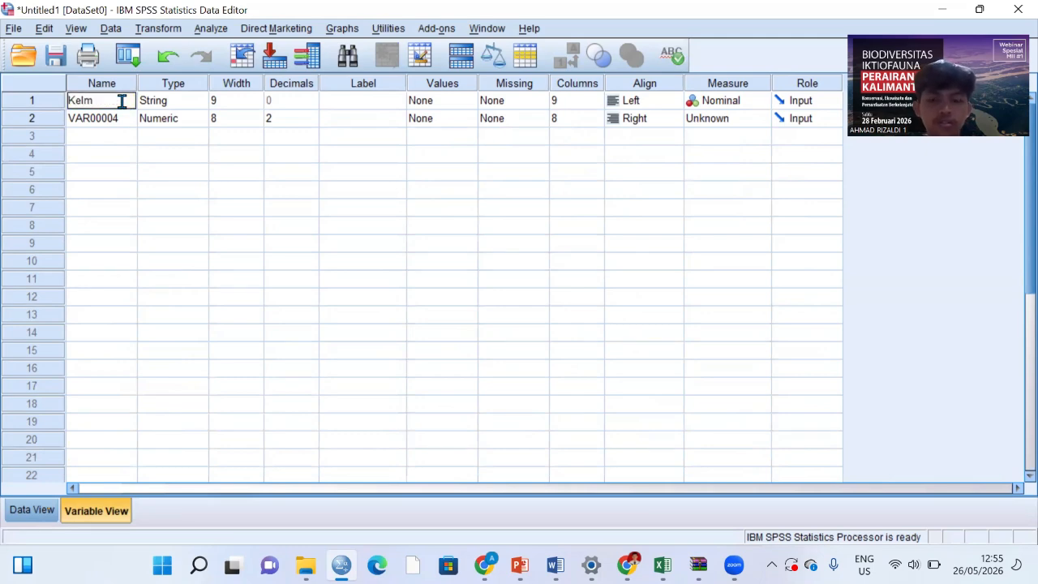
key(BackSpace)
text(ompok)
click(122, 118)
text(Hasil)
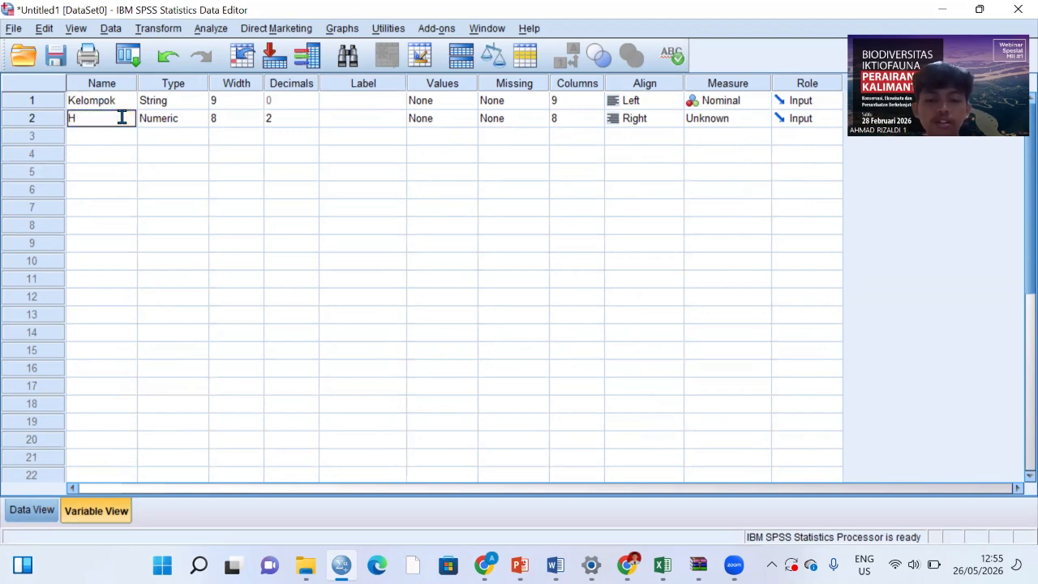
Step: Change the variable type of Kelompok to Numeric
click(176, 102)
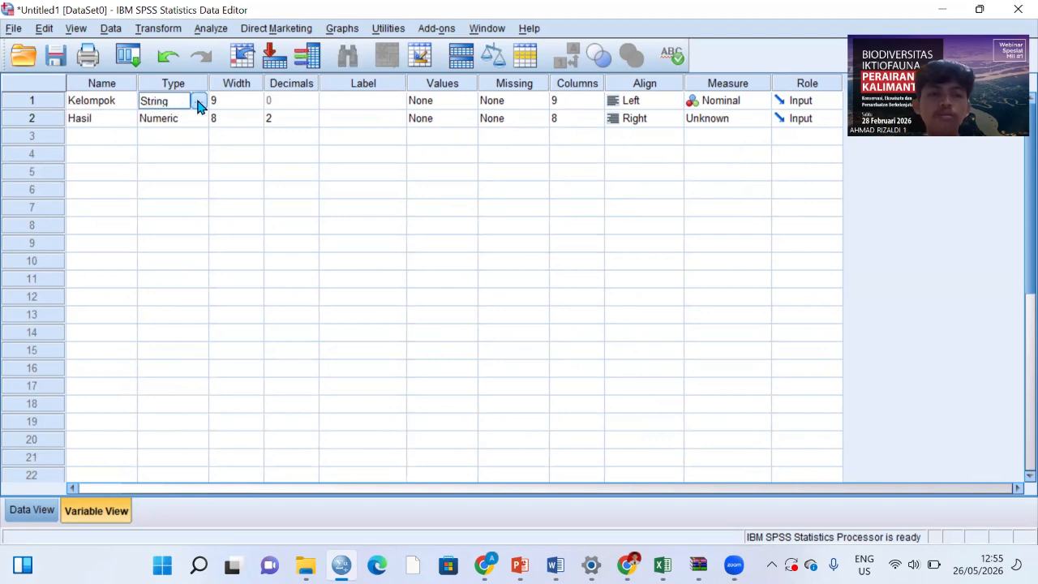
click(197, 103)
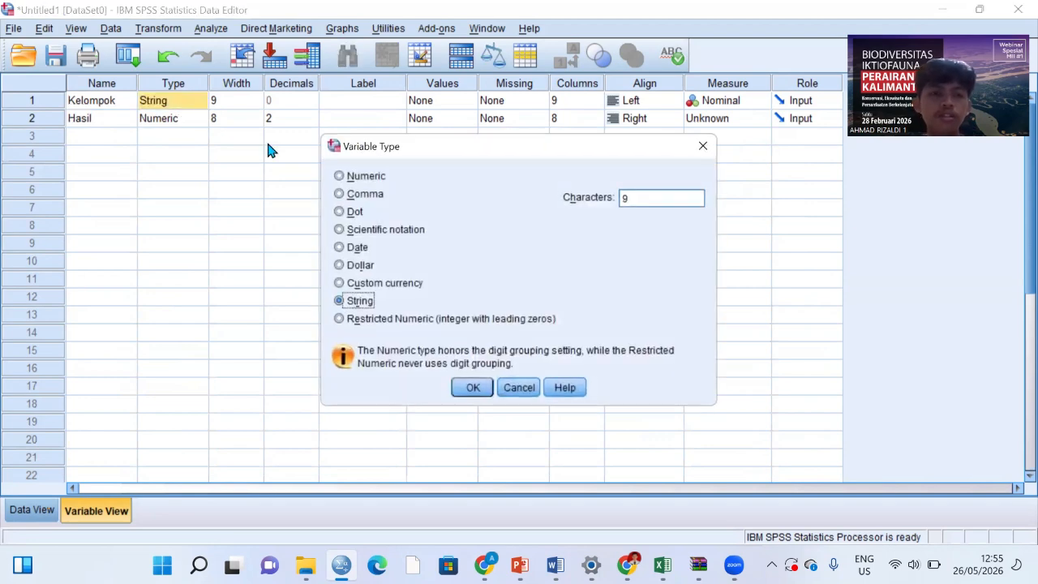
click(339, 177)
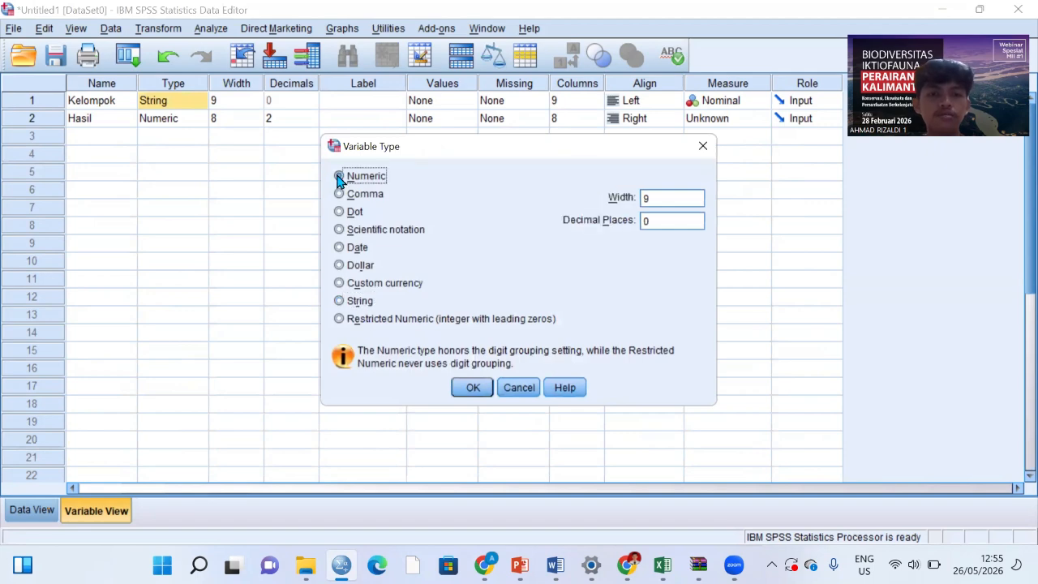
click(482, 389)
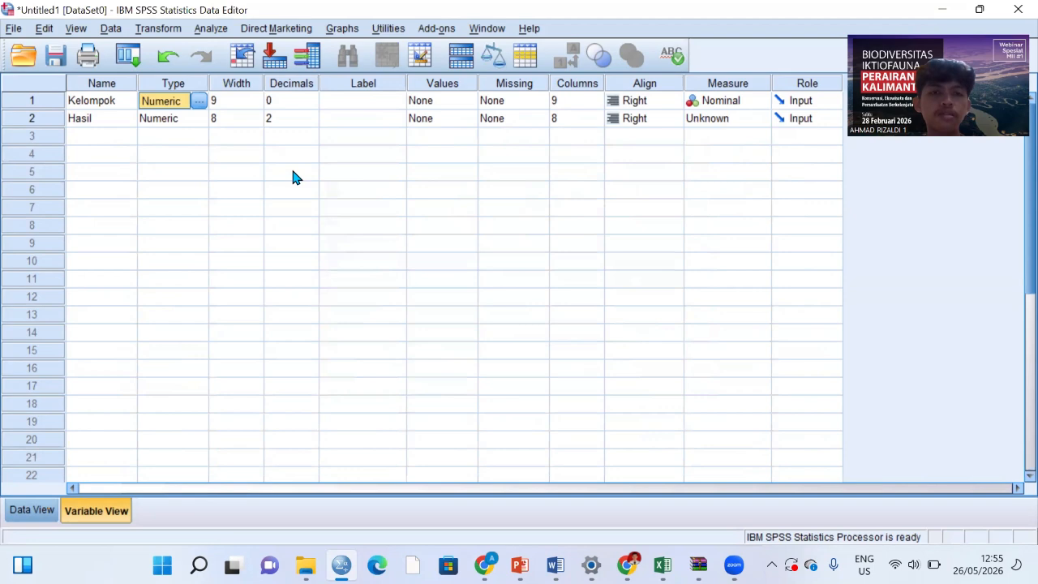
Step: Add a value label to Kelompok that assigns the label Perlakuan to value 1
click(466, 105)
click(470, 102)
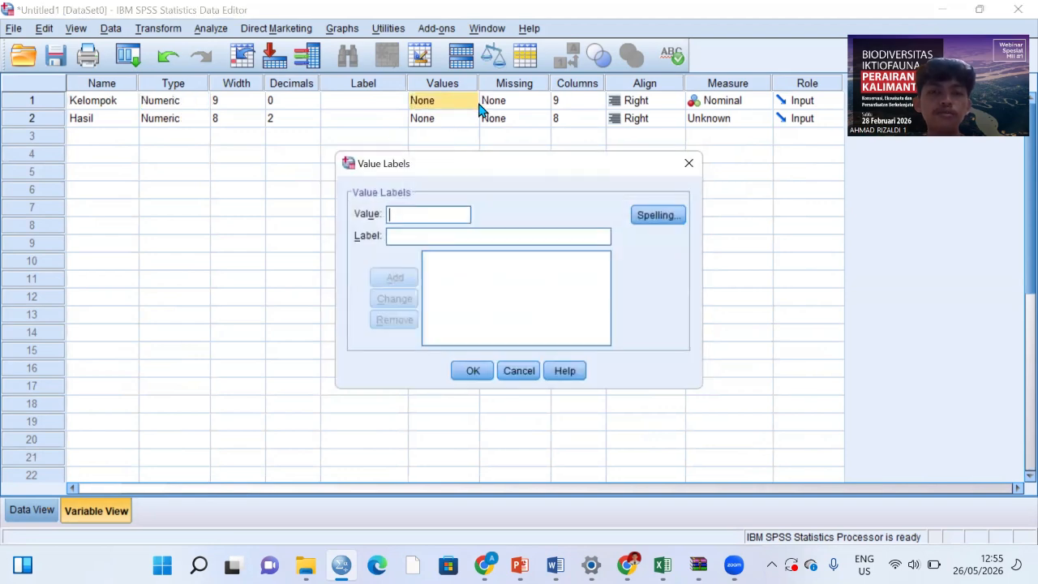
click(421, 218)
text(1)
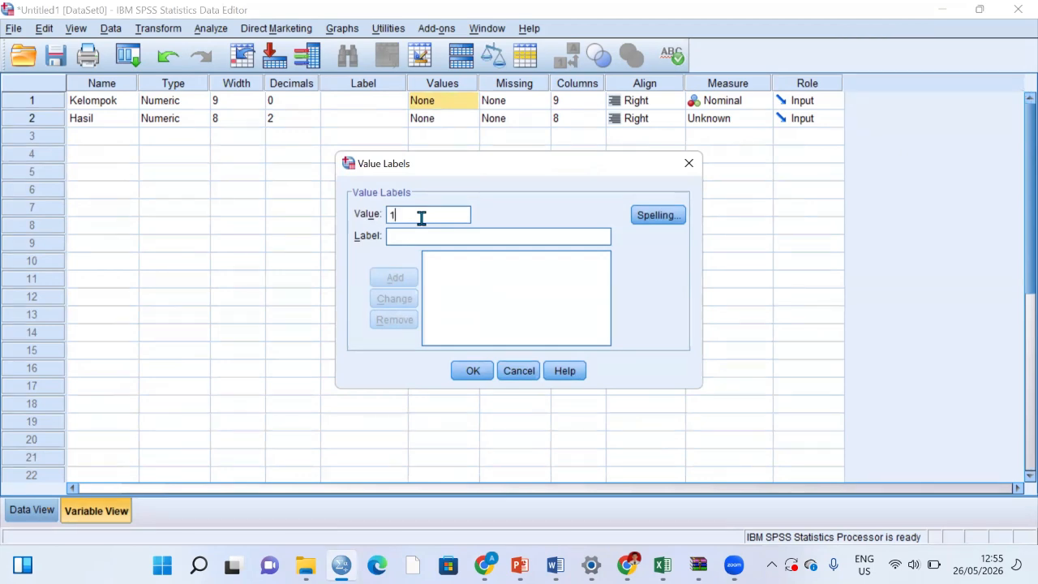
click(423, 234)
text(P)
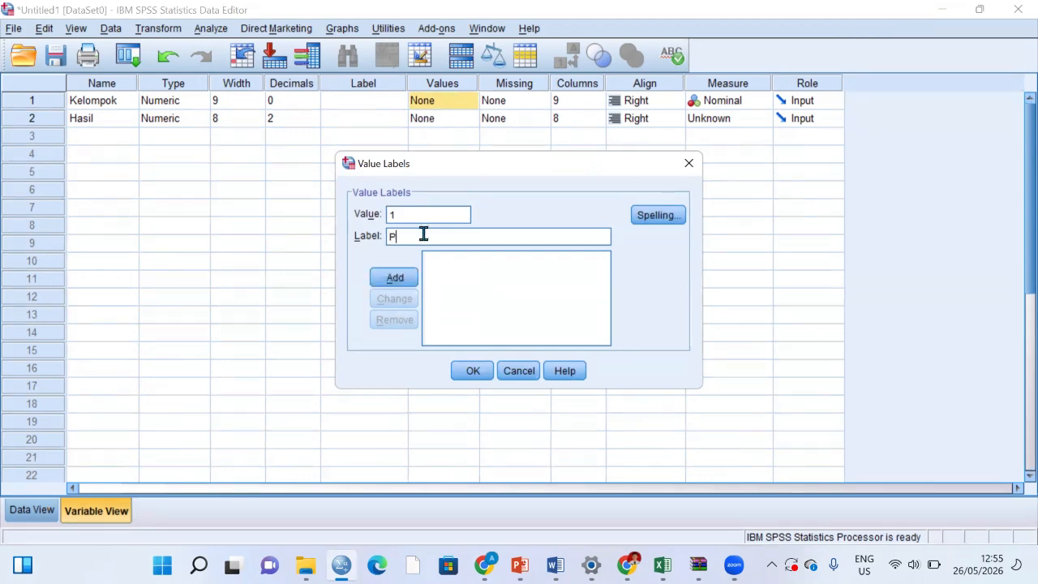
text(erlakuan)
click(404, 284)
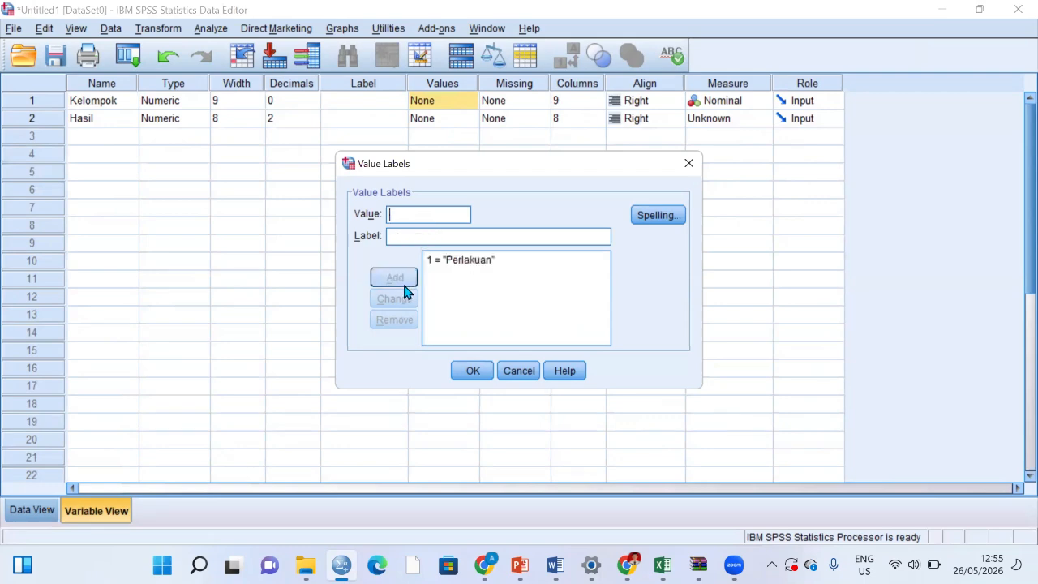
Step: Add the label Kontrol for value 2 of Kelompok and accept the value labels
click(425, 217)
text(2)
click(429, 235)
text(Kontr)
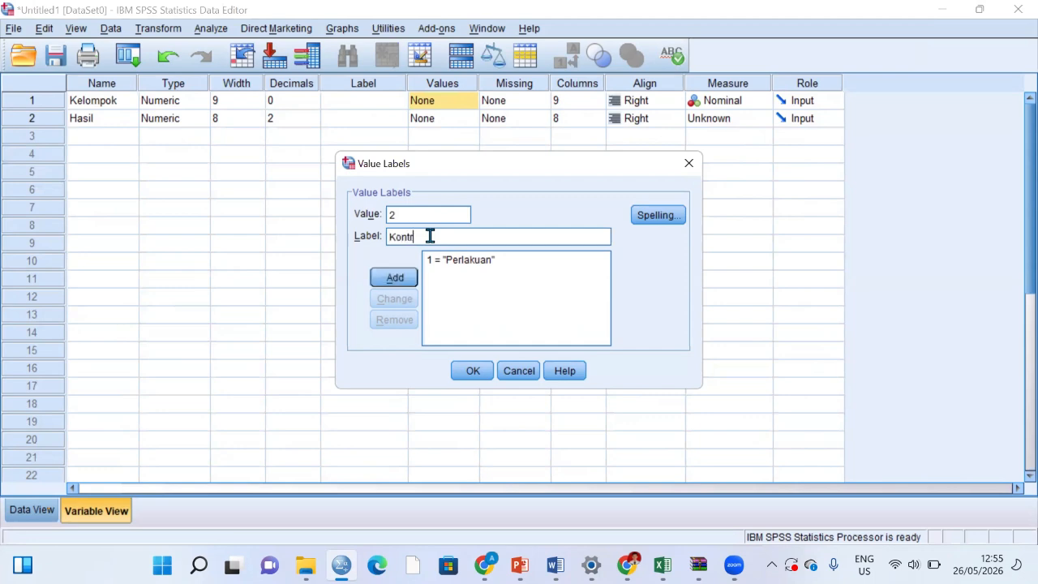
text(ol)
click(392, 279)
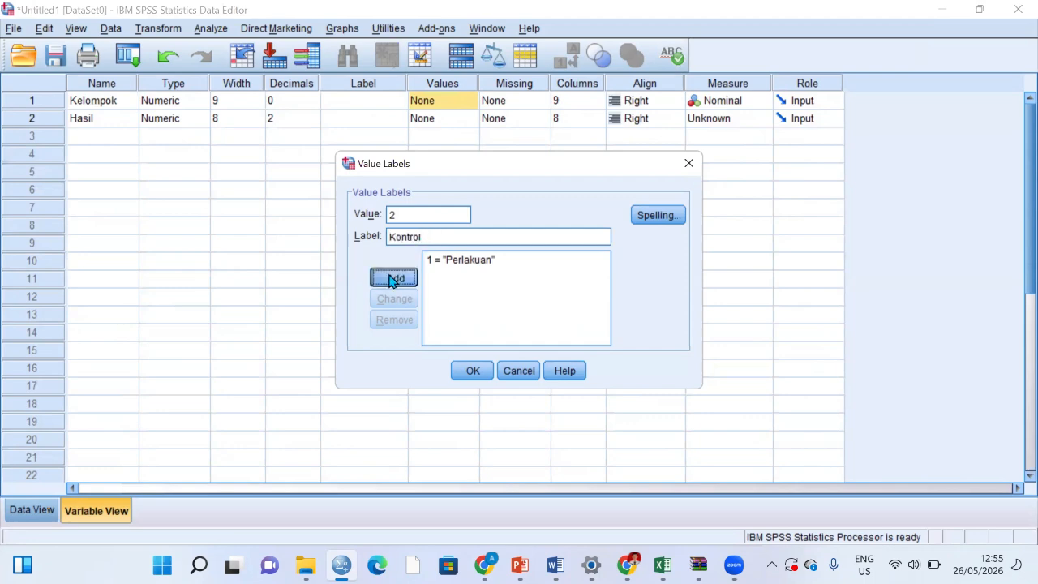
click(474, 372)
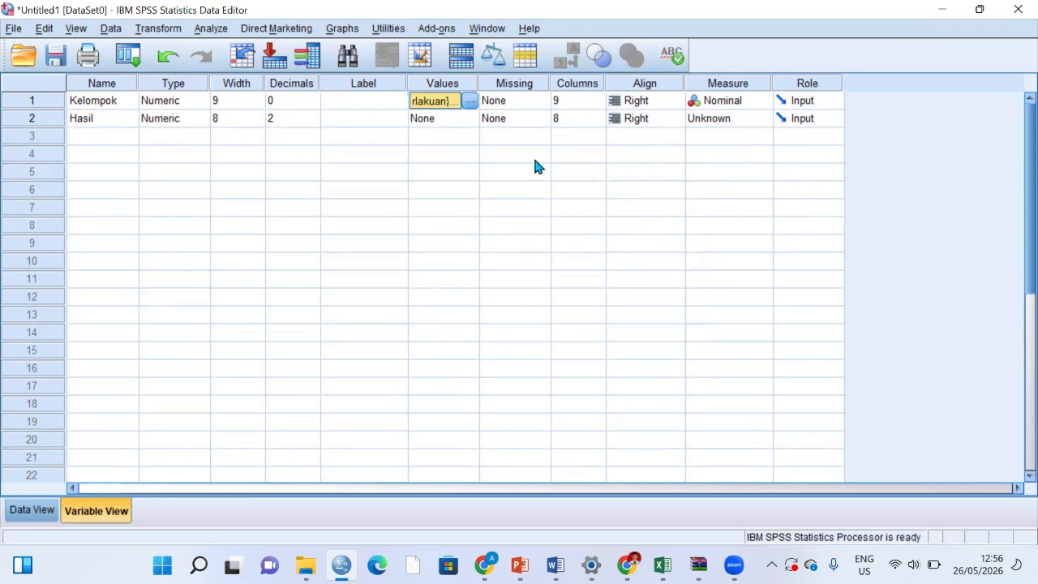
Step: Set the measurement level of the Hasil variable to Scale
click(733, 126)
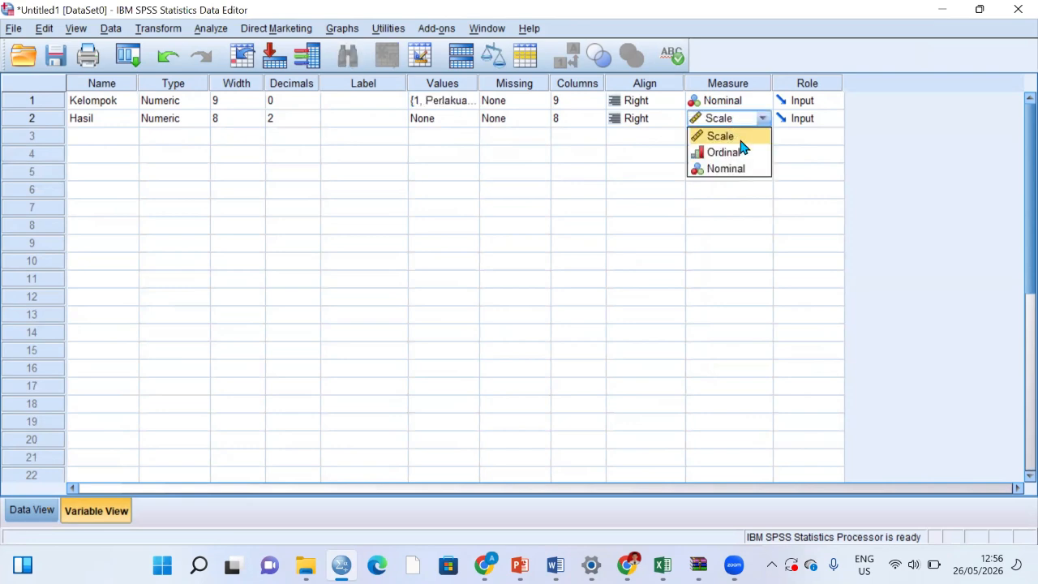
click(740, 142)
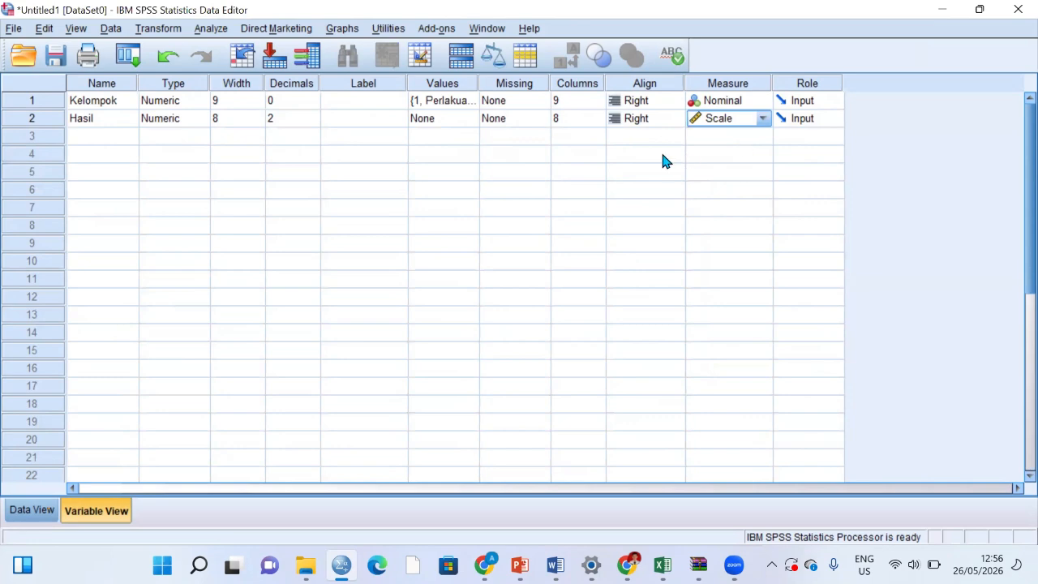
click(662, 160)
click(710, 136)
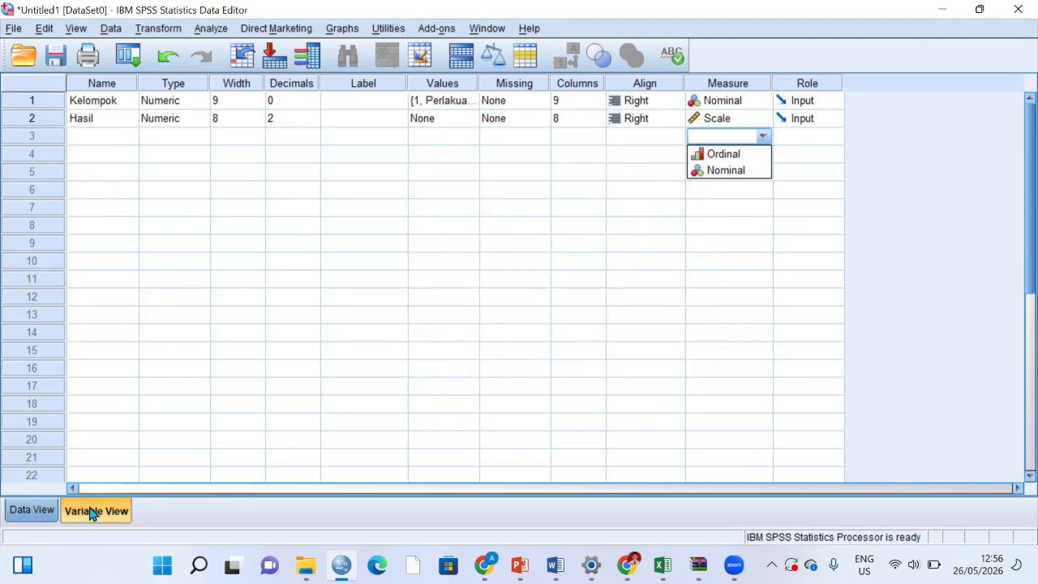
Step: Show the data cases and enter 1 as the Kelompok value for rows 1 to 10
key(ctrl+t)
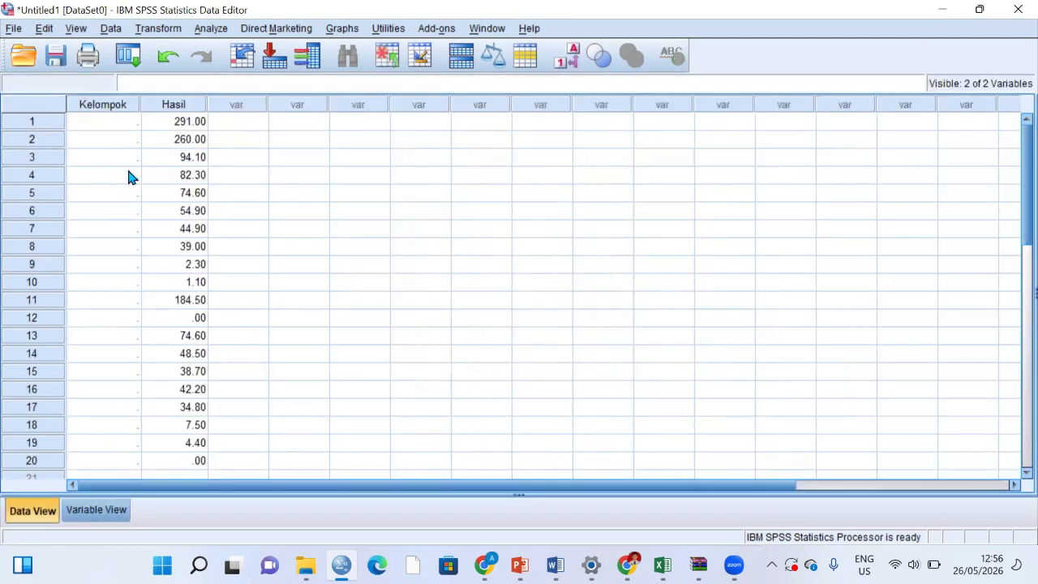
click(121, 128)
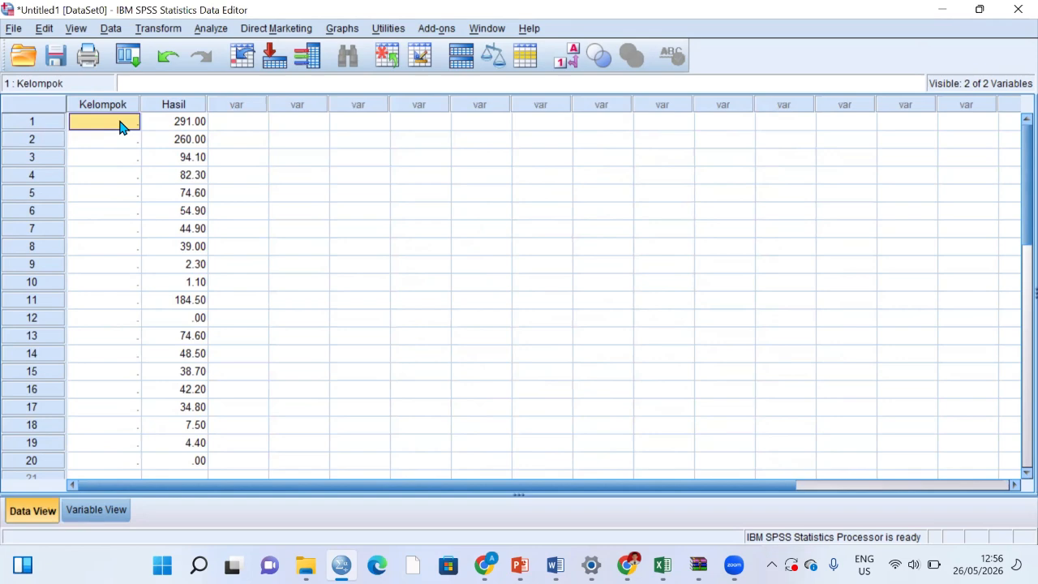
text(1)
key(Return)
text(1)
key(Return)
text(1)
key(Return)
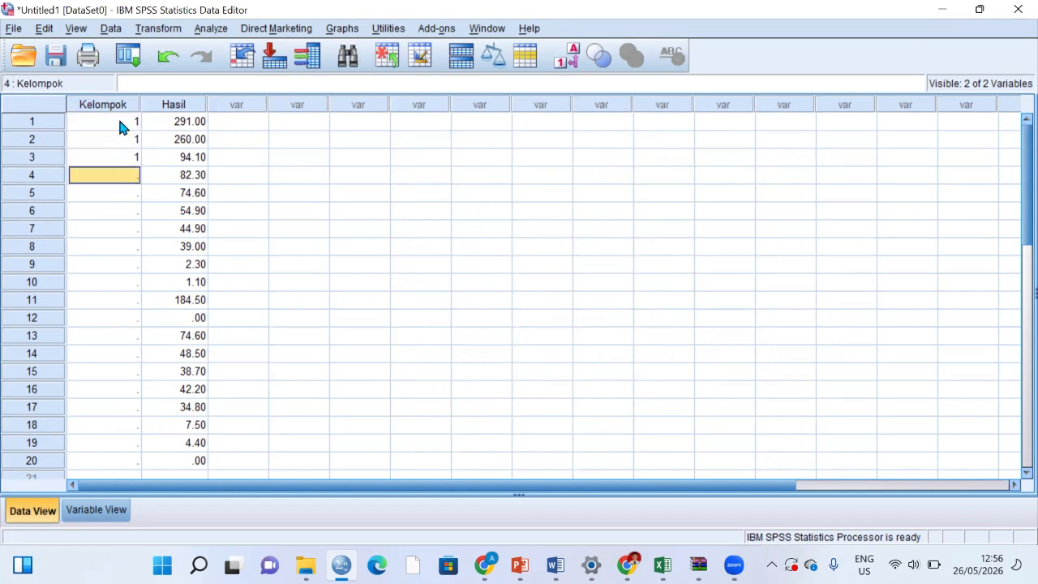
text(1)
key(Return)
text(1 1 1 1 1)
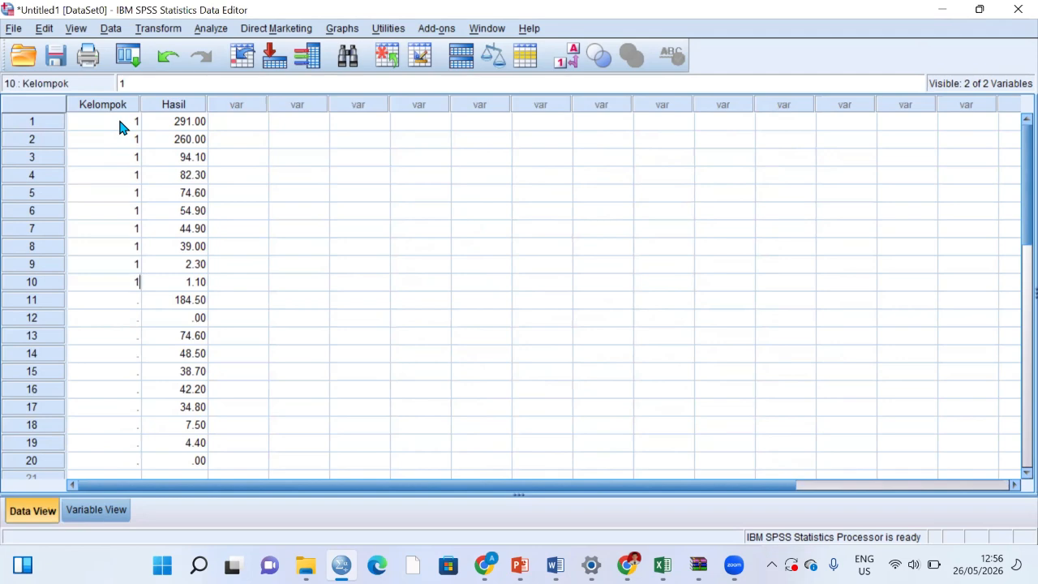
key(Return)
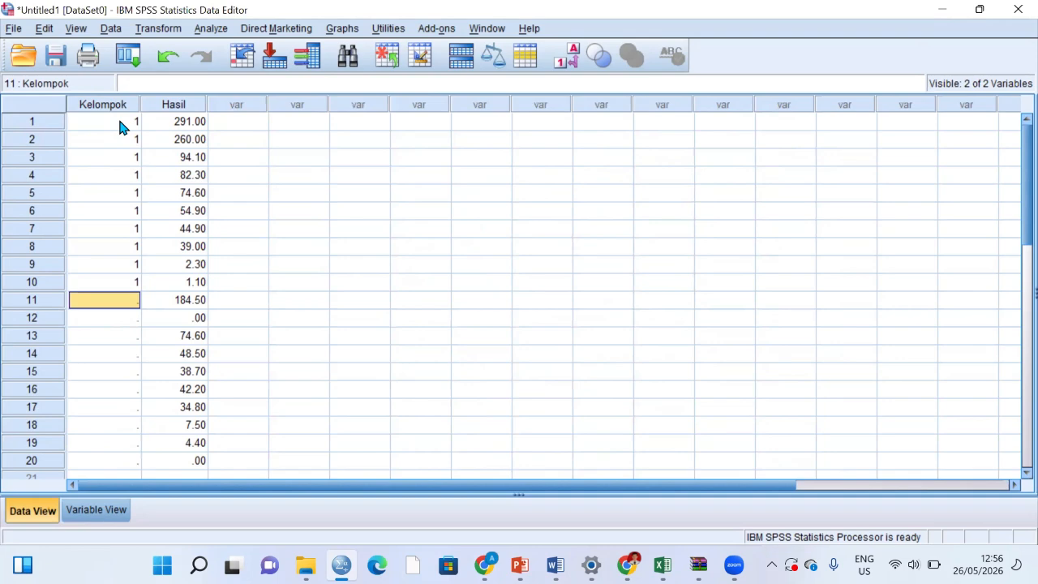
Step: Enter 2 as the Kelompok value for rows 11 to 20
text(2 2 2 2 2 2)
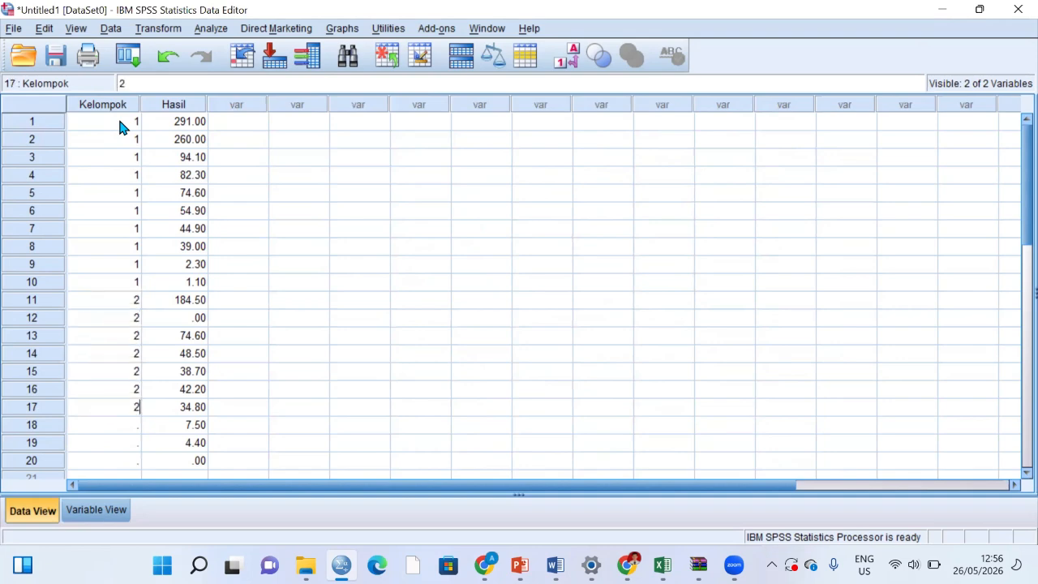
key(Return)
text(2)
key(Return)
text(2)
key(Return)
text(2)
key(Return)
key(Up)
key(Up)
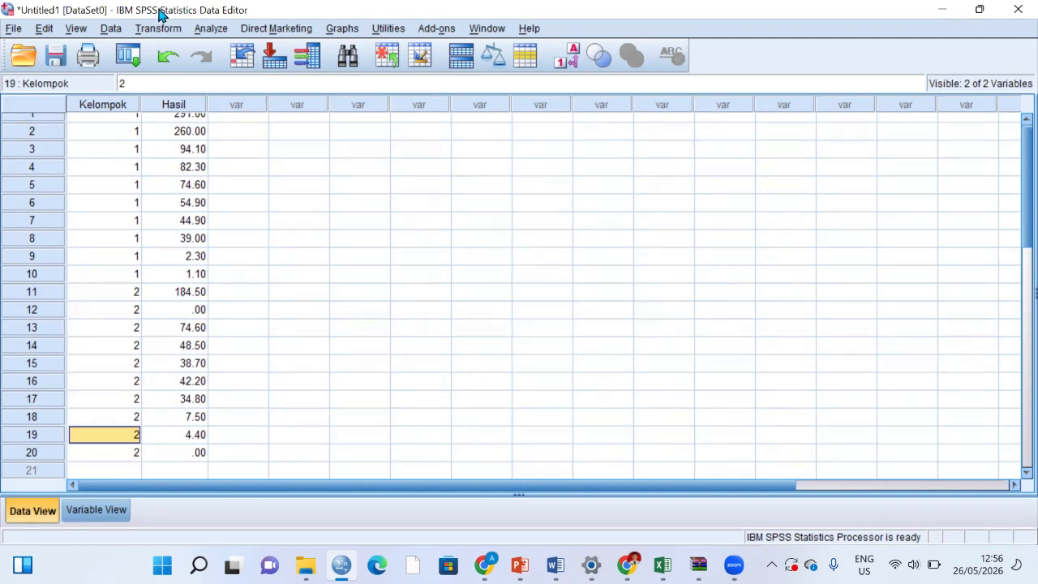
click(163, 14)
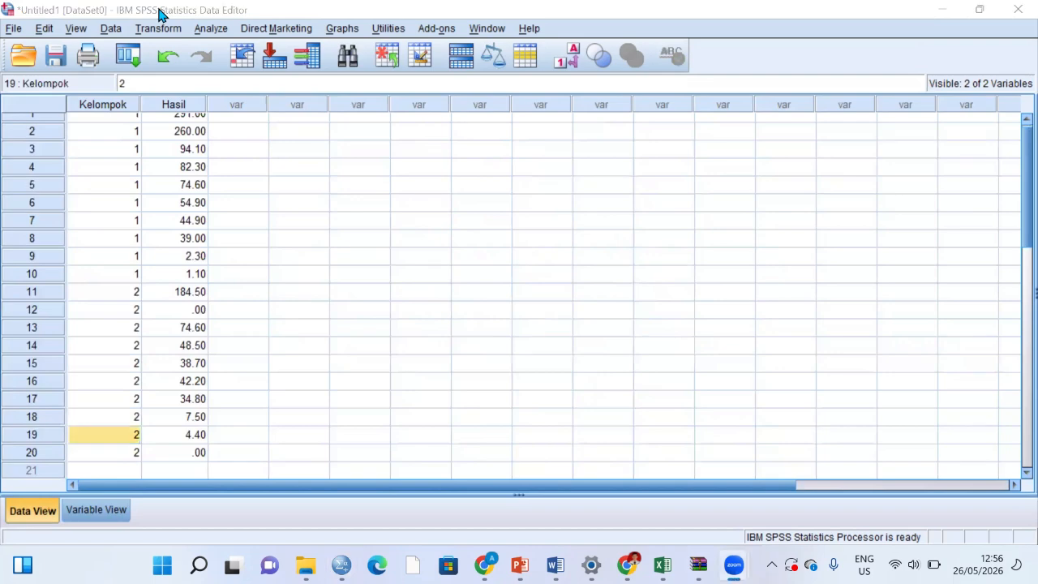
double_click(160, 14)
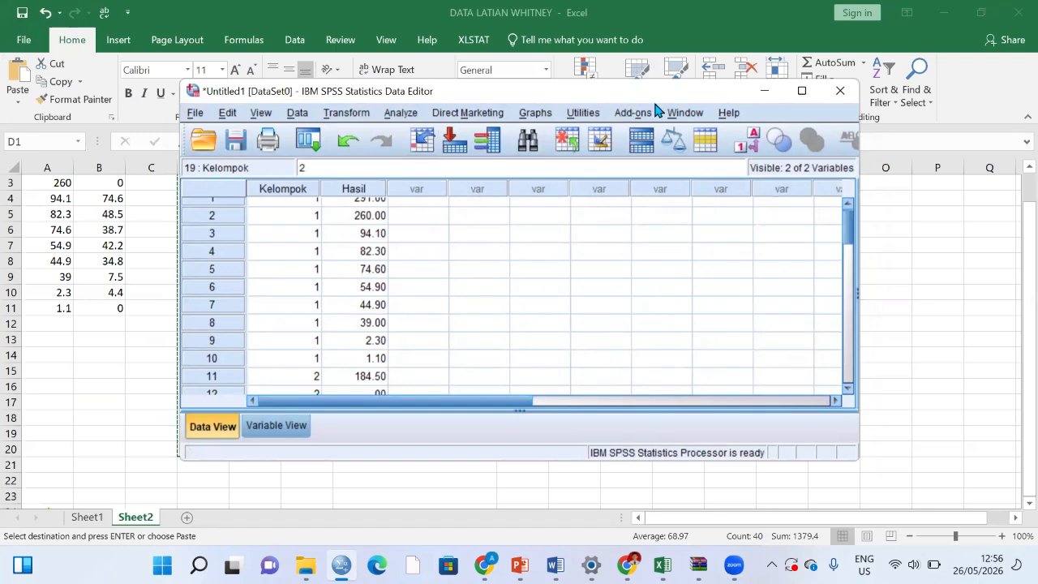
click(801, 91)
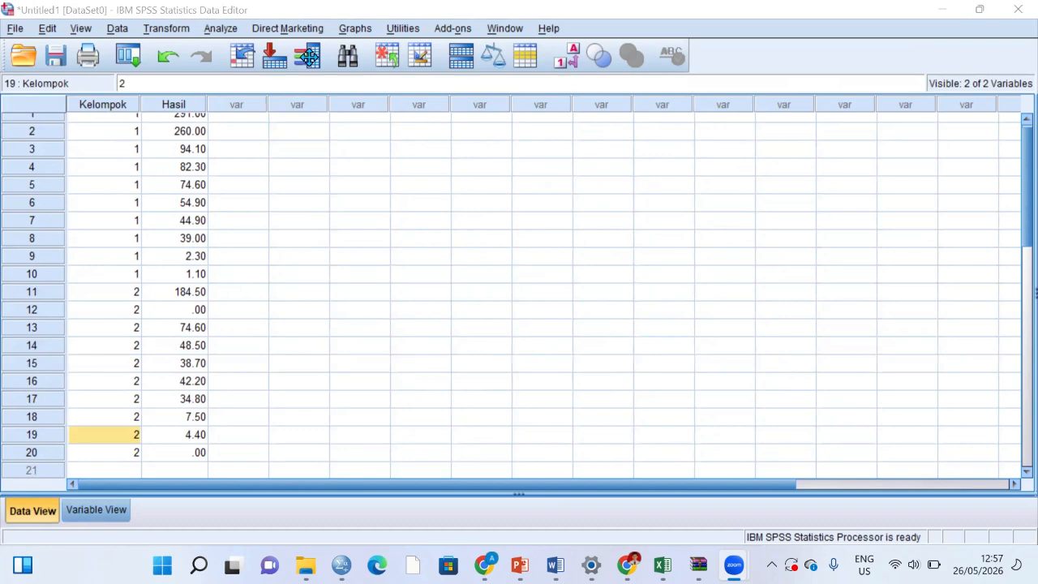
Step: Set up a legacy nonparametric 2 Independent Samples test with Kelompok as grouping variable and Hasil as test variable
click(221, 29)
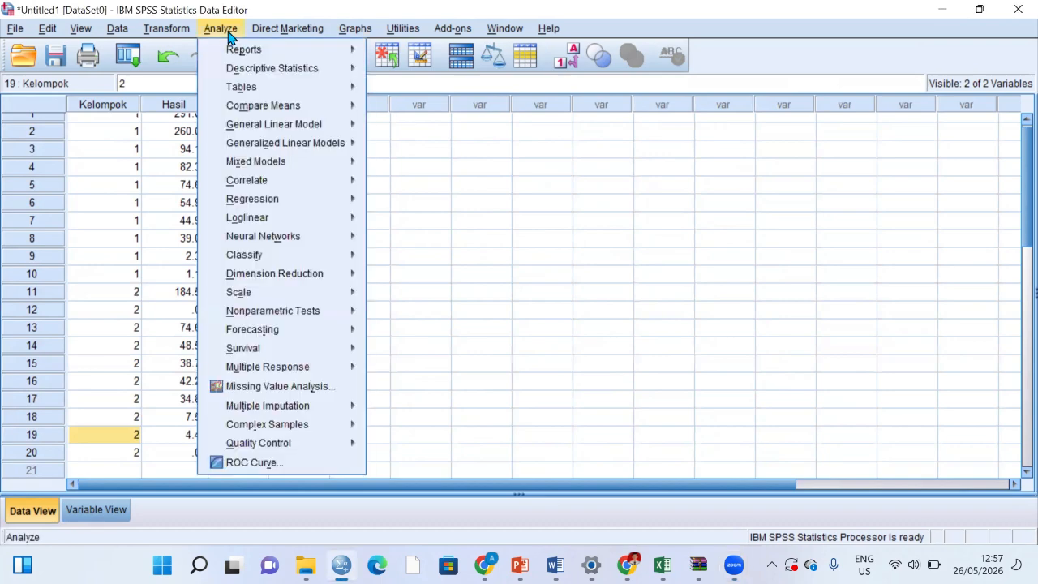
mouse_move(301, 292)
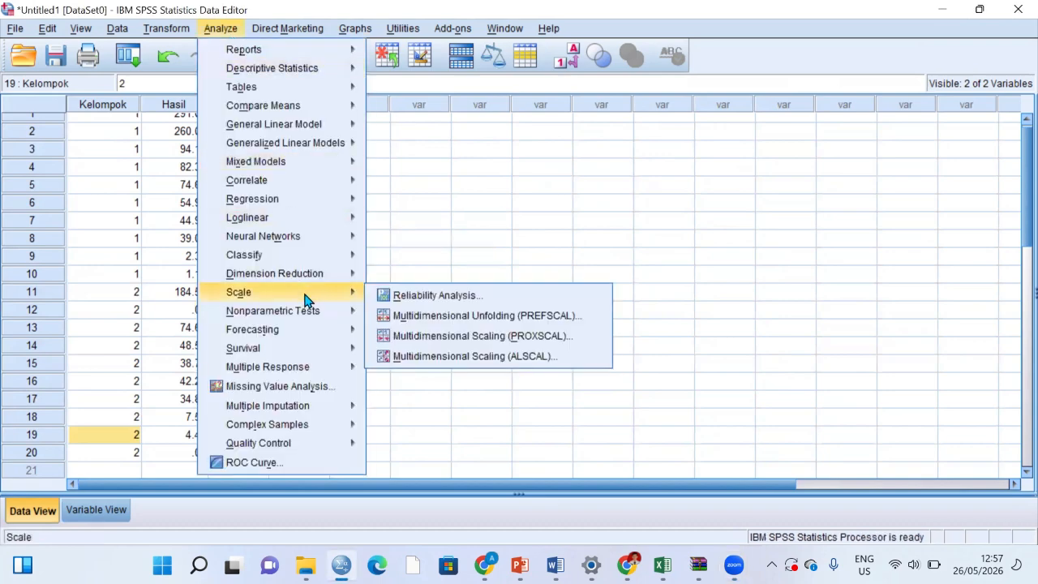
mouse_move(317, 315)
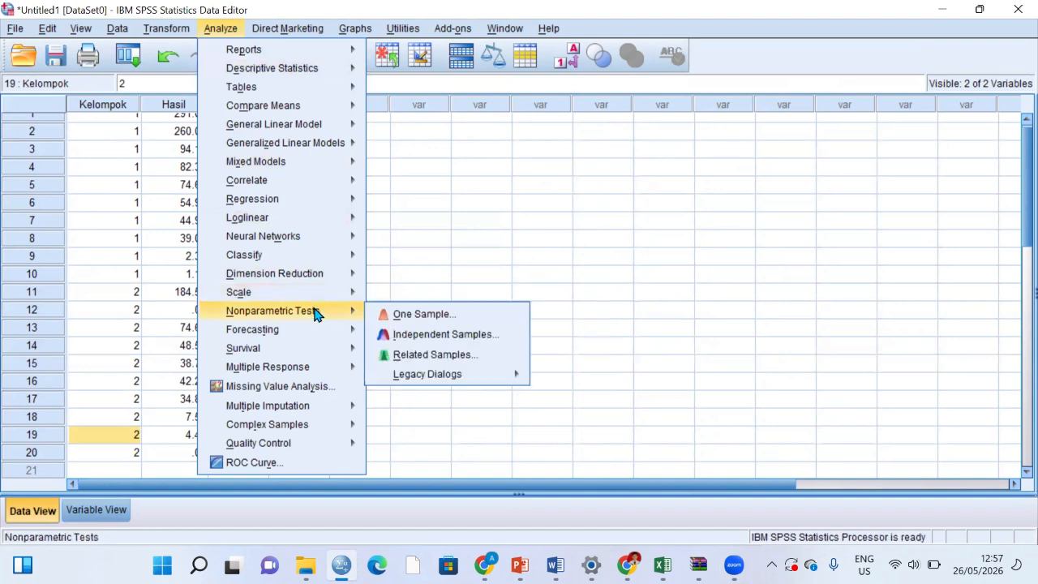
mouse_move(456, 374)
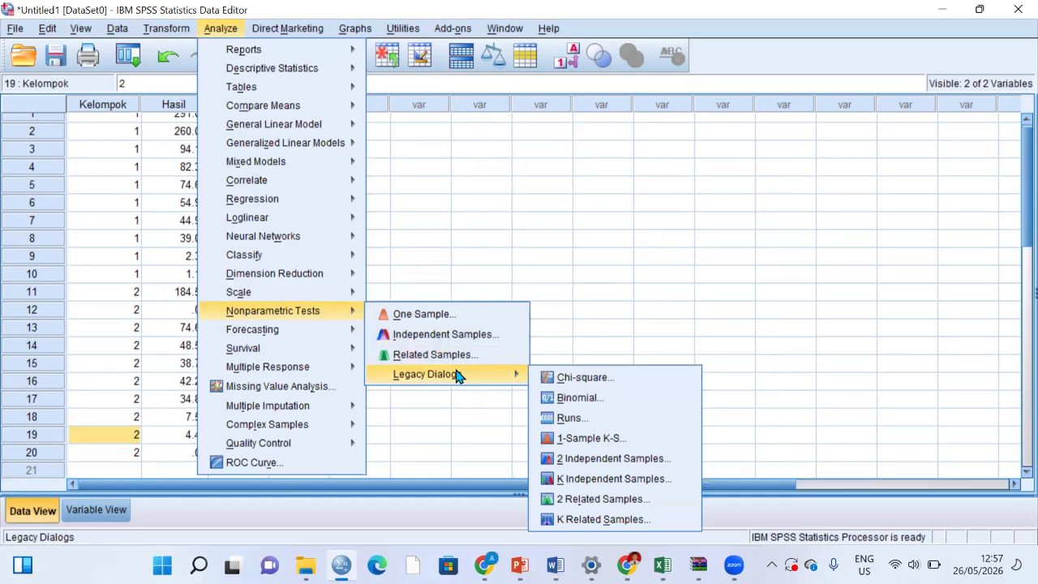
click(600, 461)
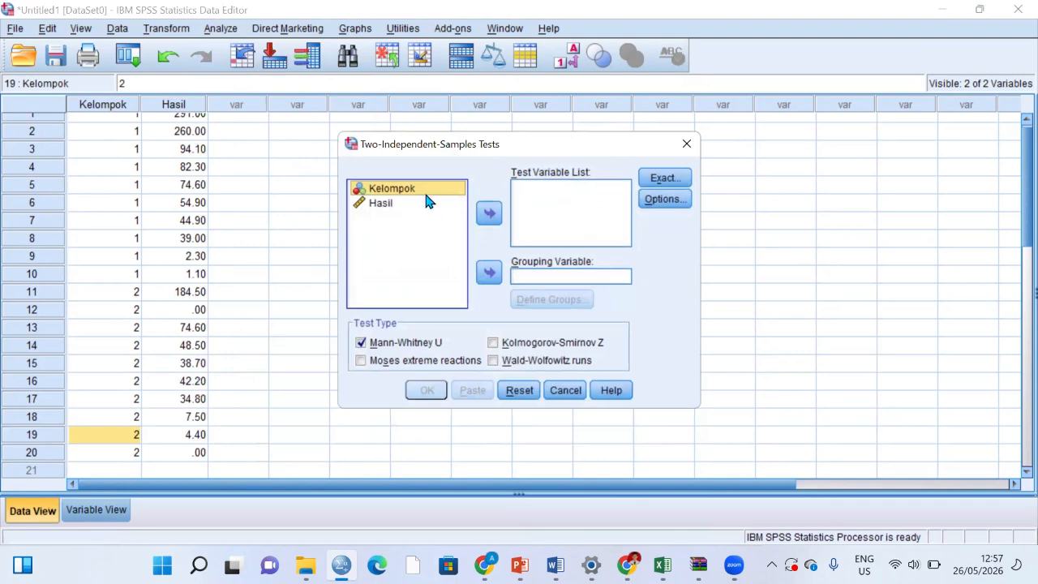
click(489, 274)
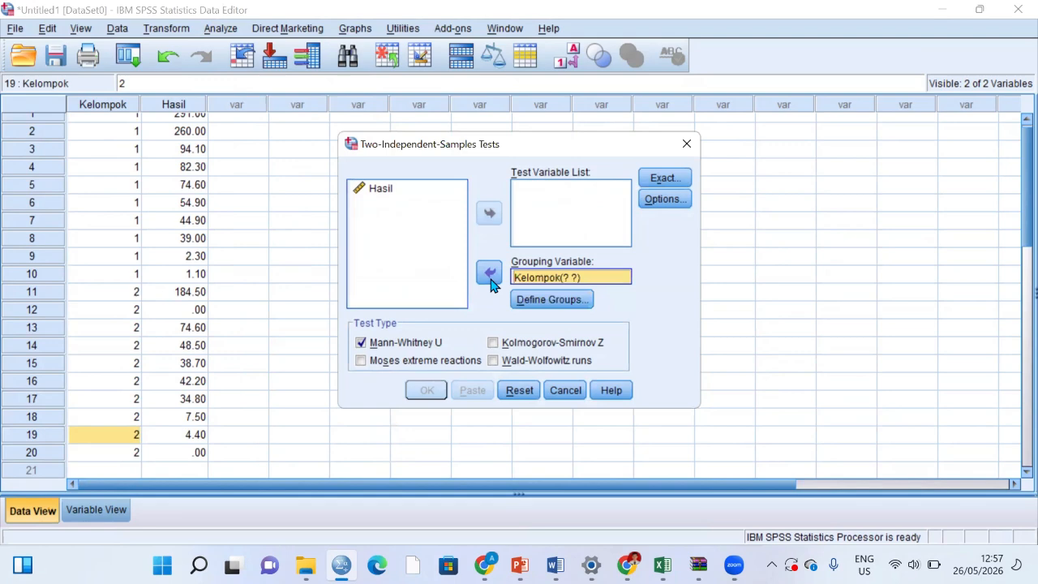
click(391, 193)
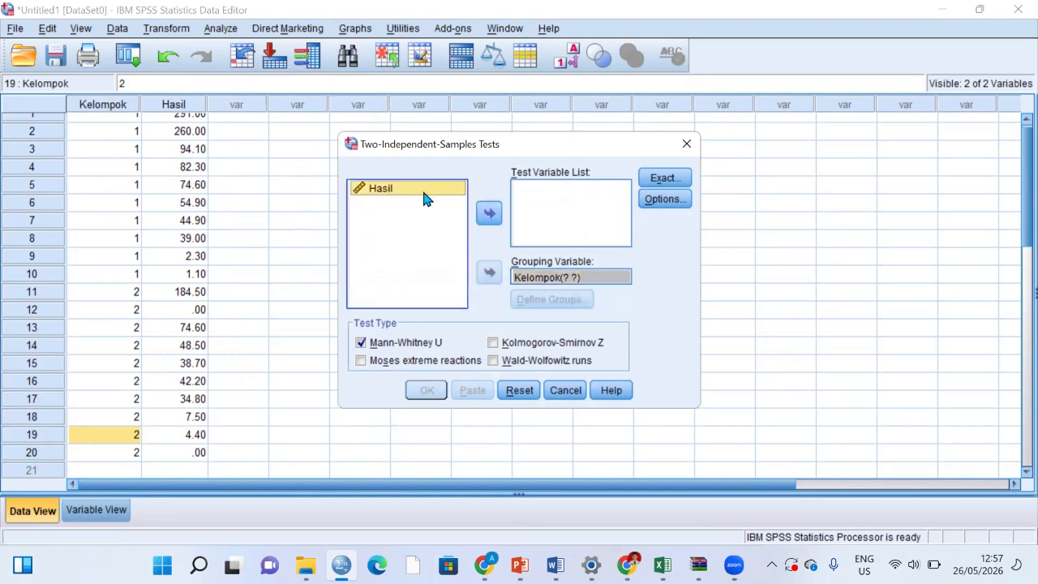
click(491, 214)
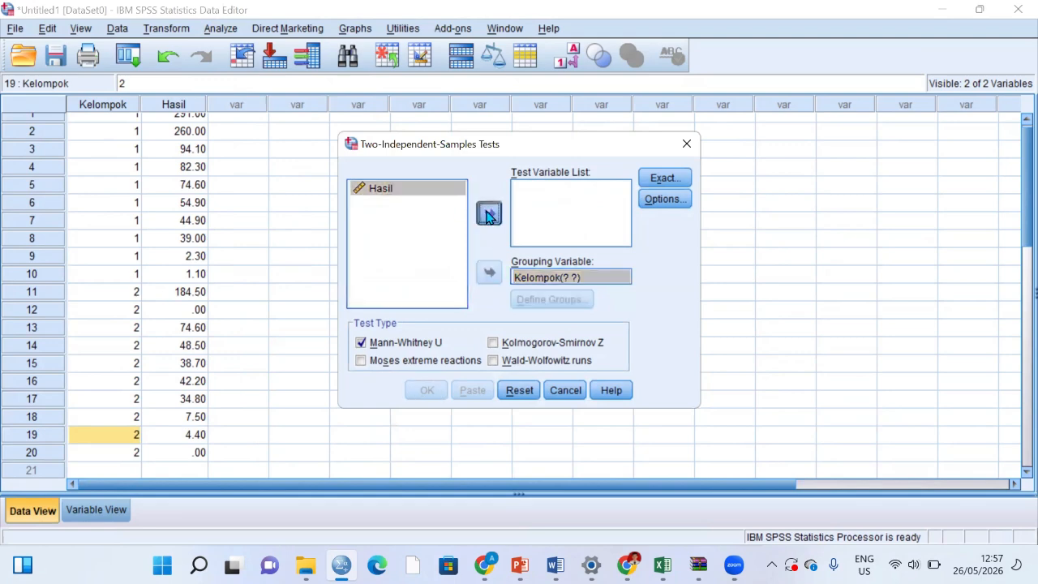
Step: Define Group 1 as 1 and Group 2 as 2 for Kelompok, and run the Mann-Whitney U test
click(608, 280)
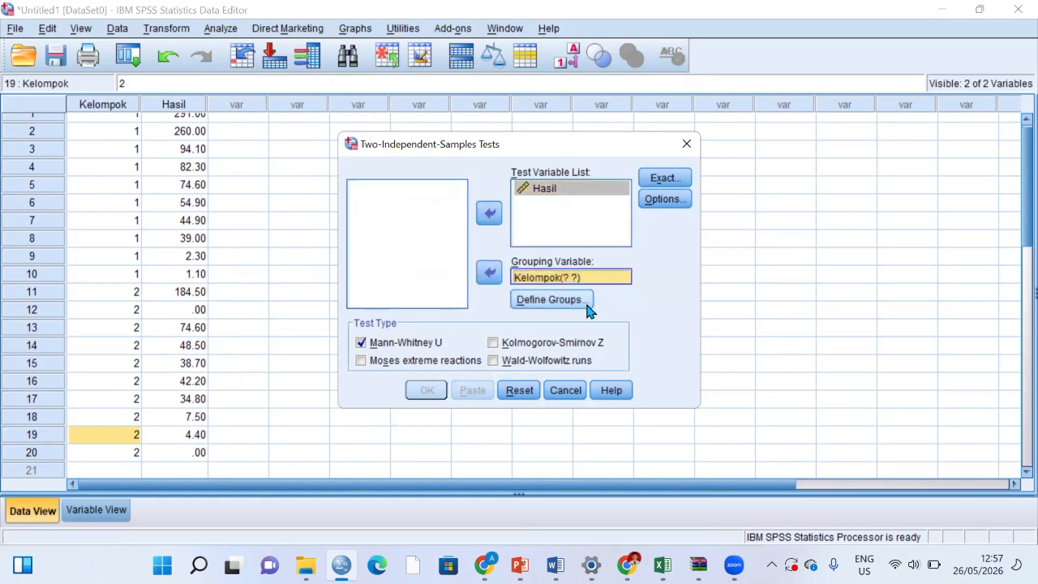
click(585, 303)
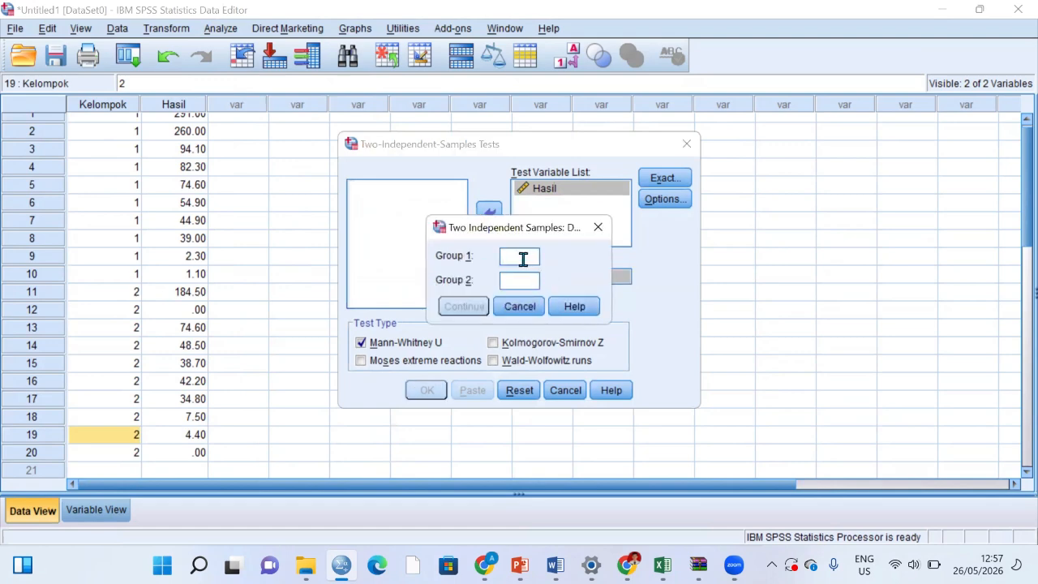
text(1)
click(527, 280)
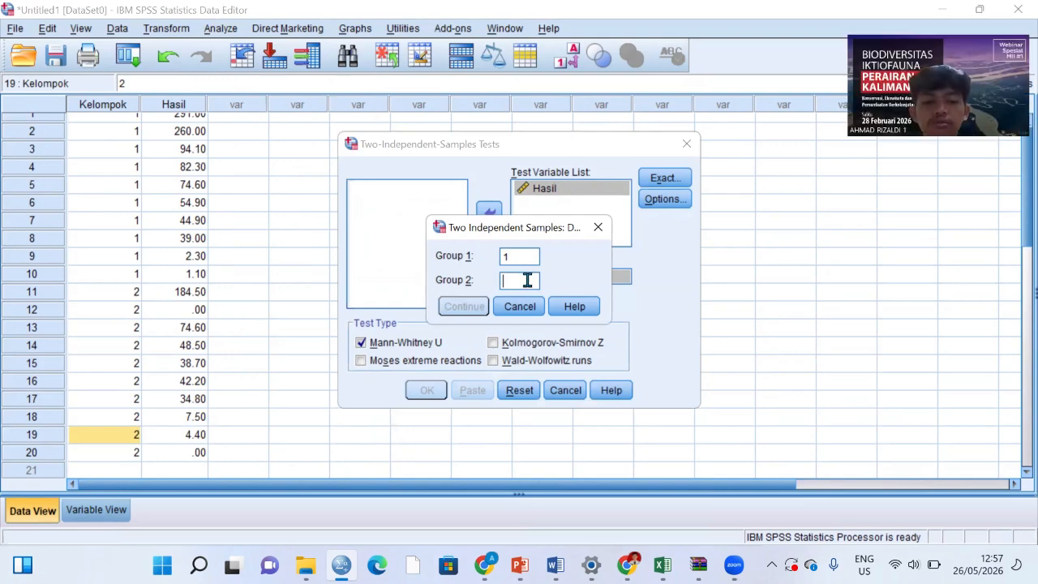
text(2)
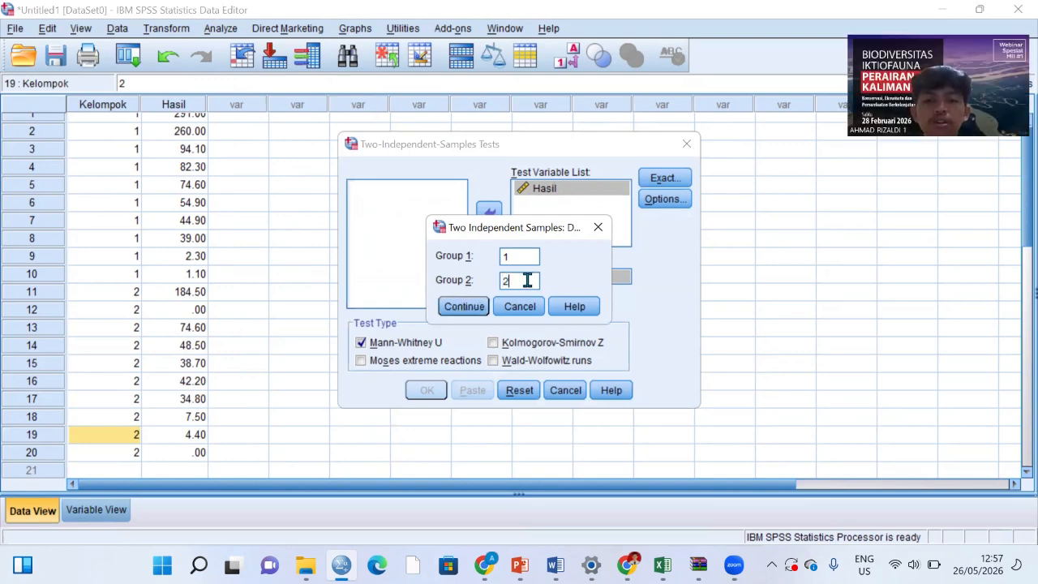
click(475, 313)
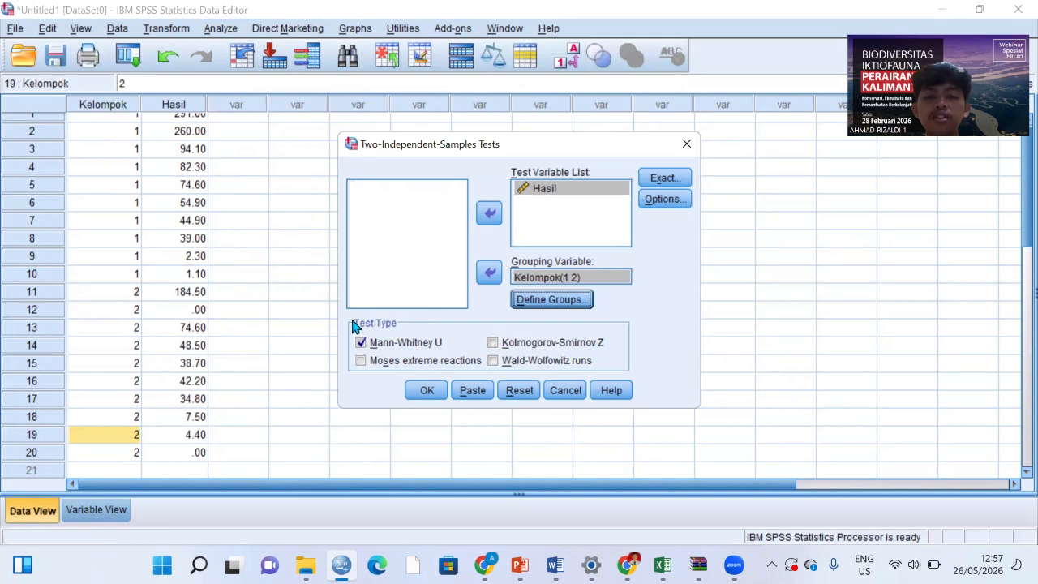
click(428, 391)
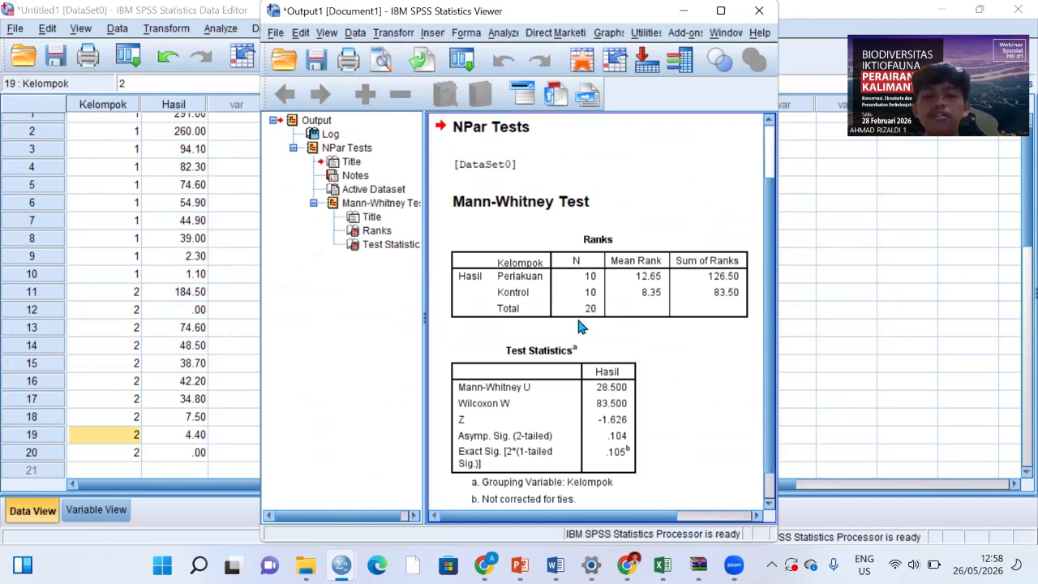
Step: Copy the Test Statistics table from the output and paste it at cell G9 of Sheet2 in the Excel workbook DATA LATIAN WHITNEY
click(629, 360)
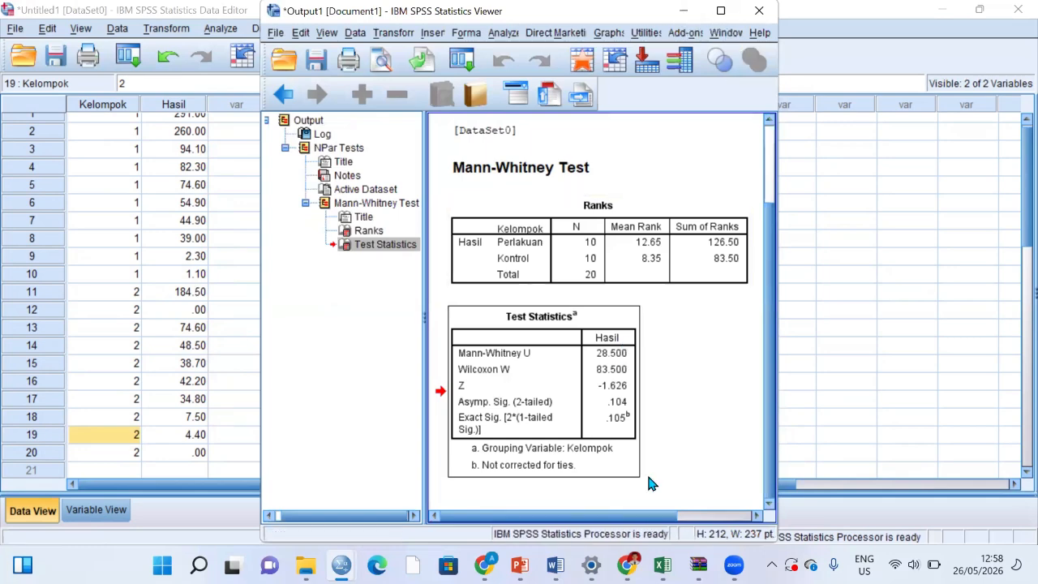
mouse_move(662, 565)
click(663, 498)
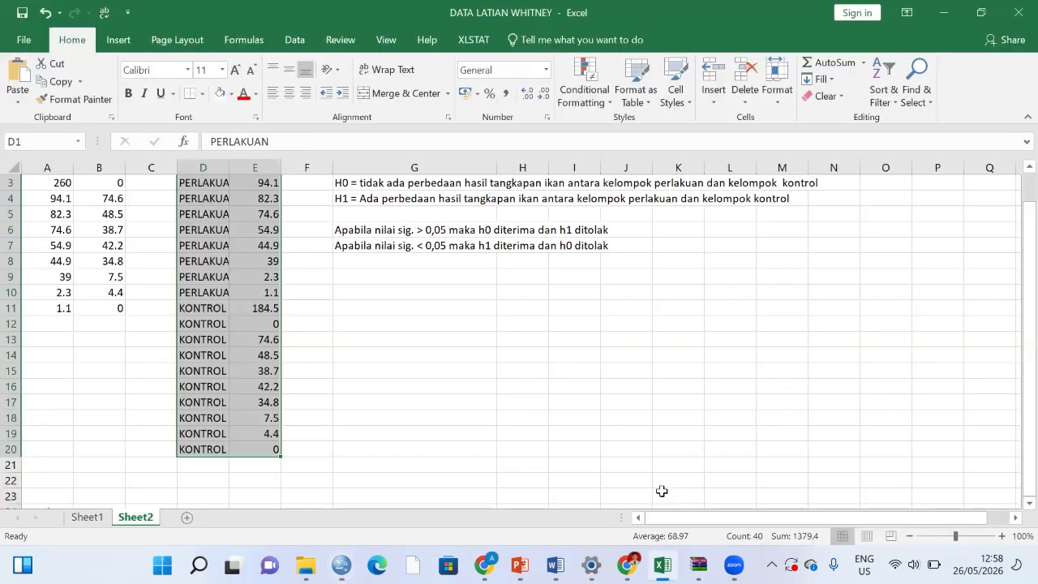
click(404, 278)
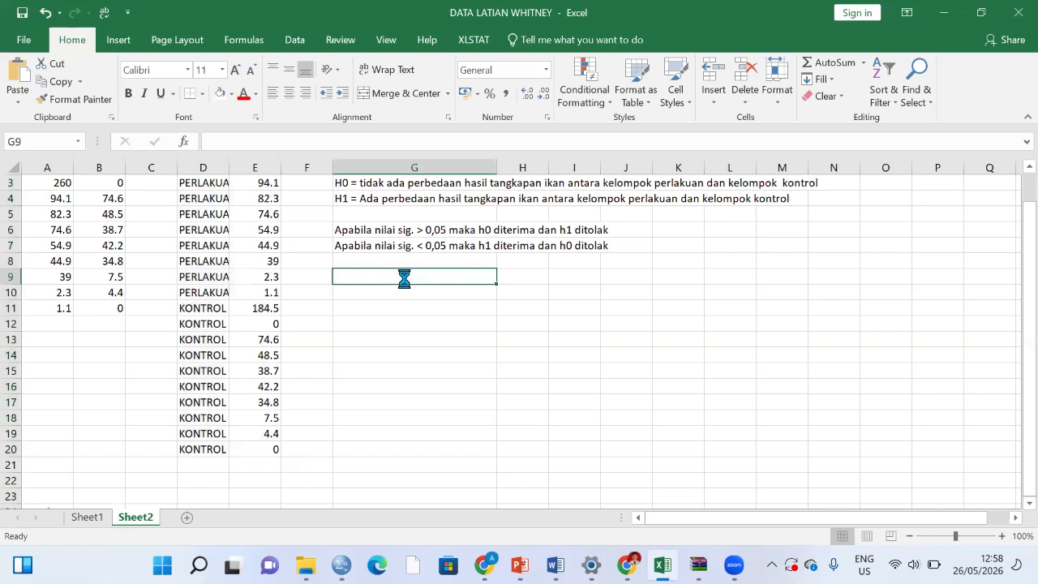
text(Test Statisticsa 	Hasil Mann-Whitney U	28.500 Wilcoxon W	83.500 Z	-1.626 Asymp. Sig. (2-tailed)	.104 Exact Sig. [2*(1-tailed Sig.)]	.105b a. Grouping Variable: Kelompok b. Not corrected for ties.)
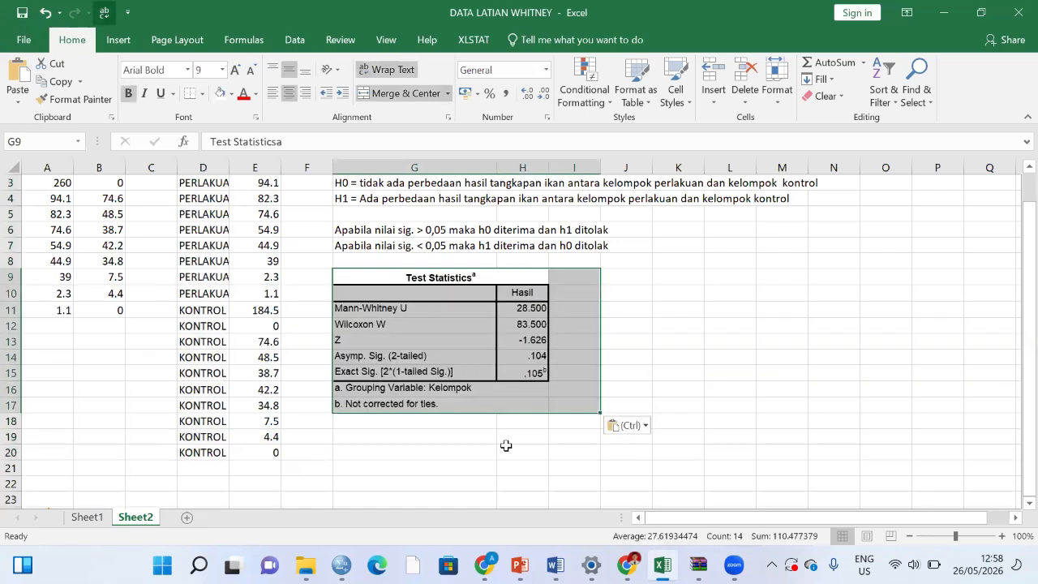
click(505, 451)
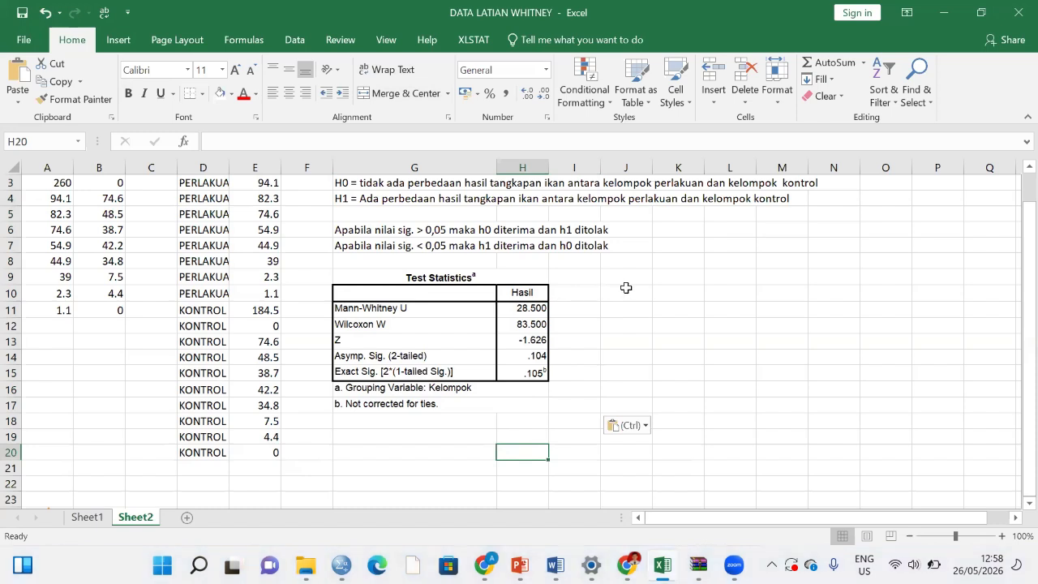
click(626, 288)
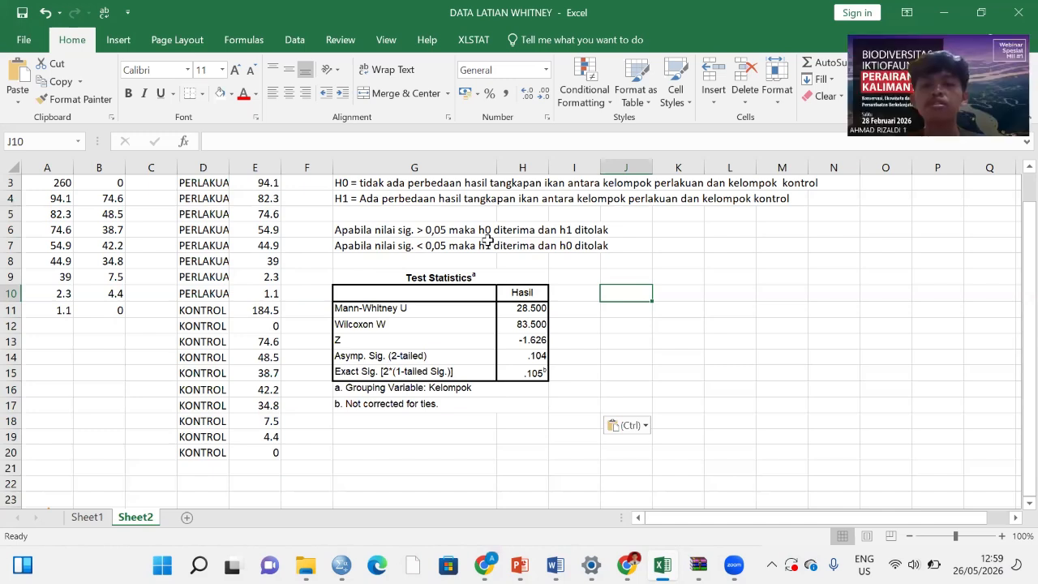
key(ctrl)
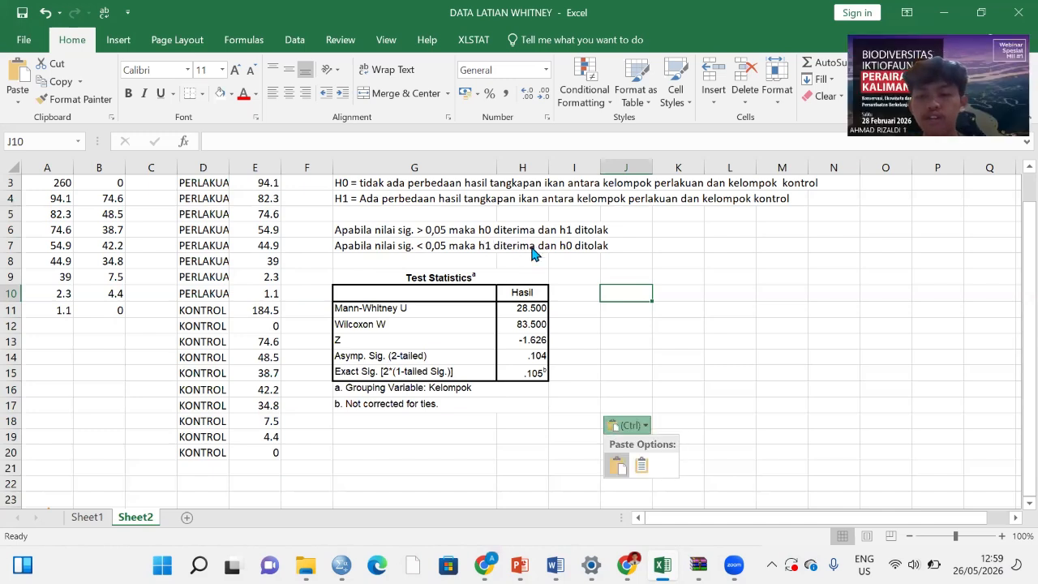
click(625, 254)
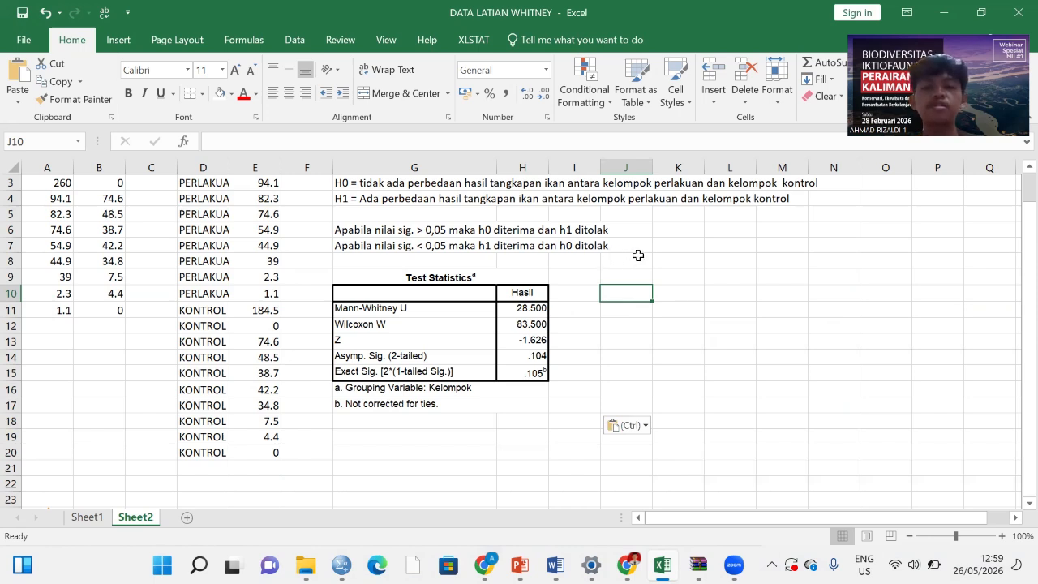
click(592, 274)
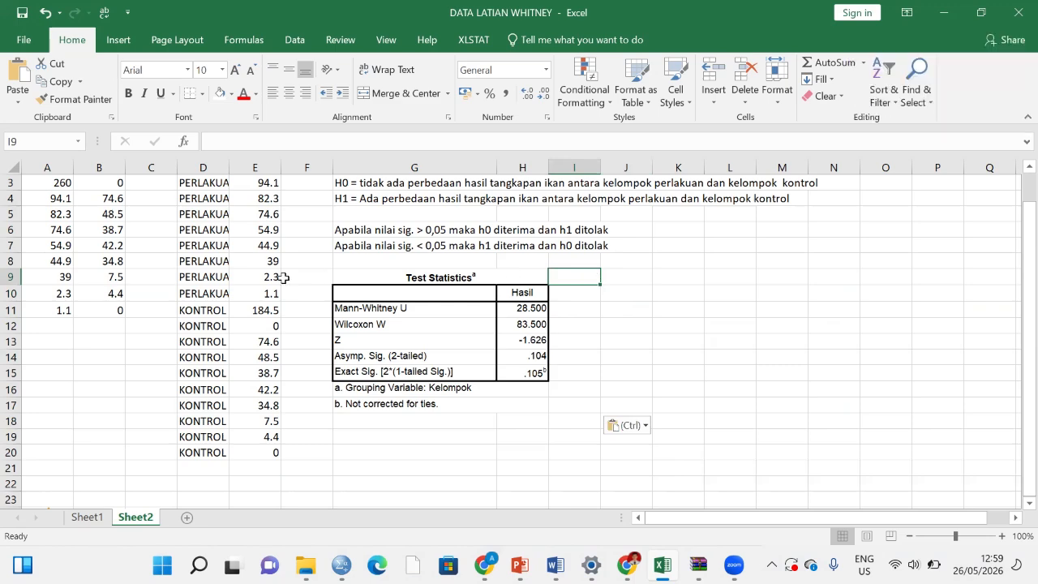
scroll(284, 277, up, 1)
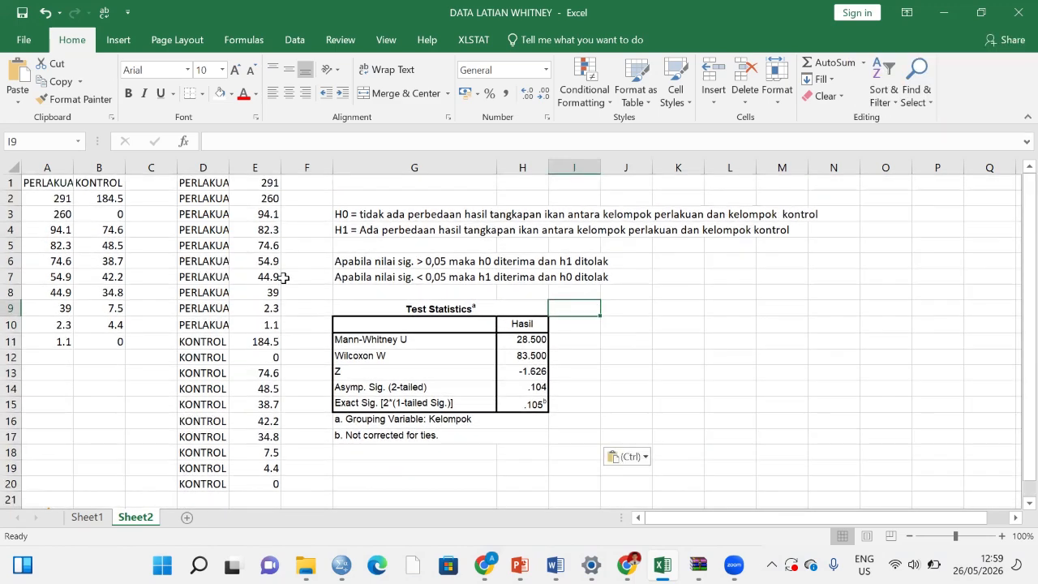